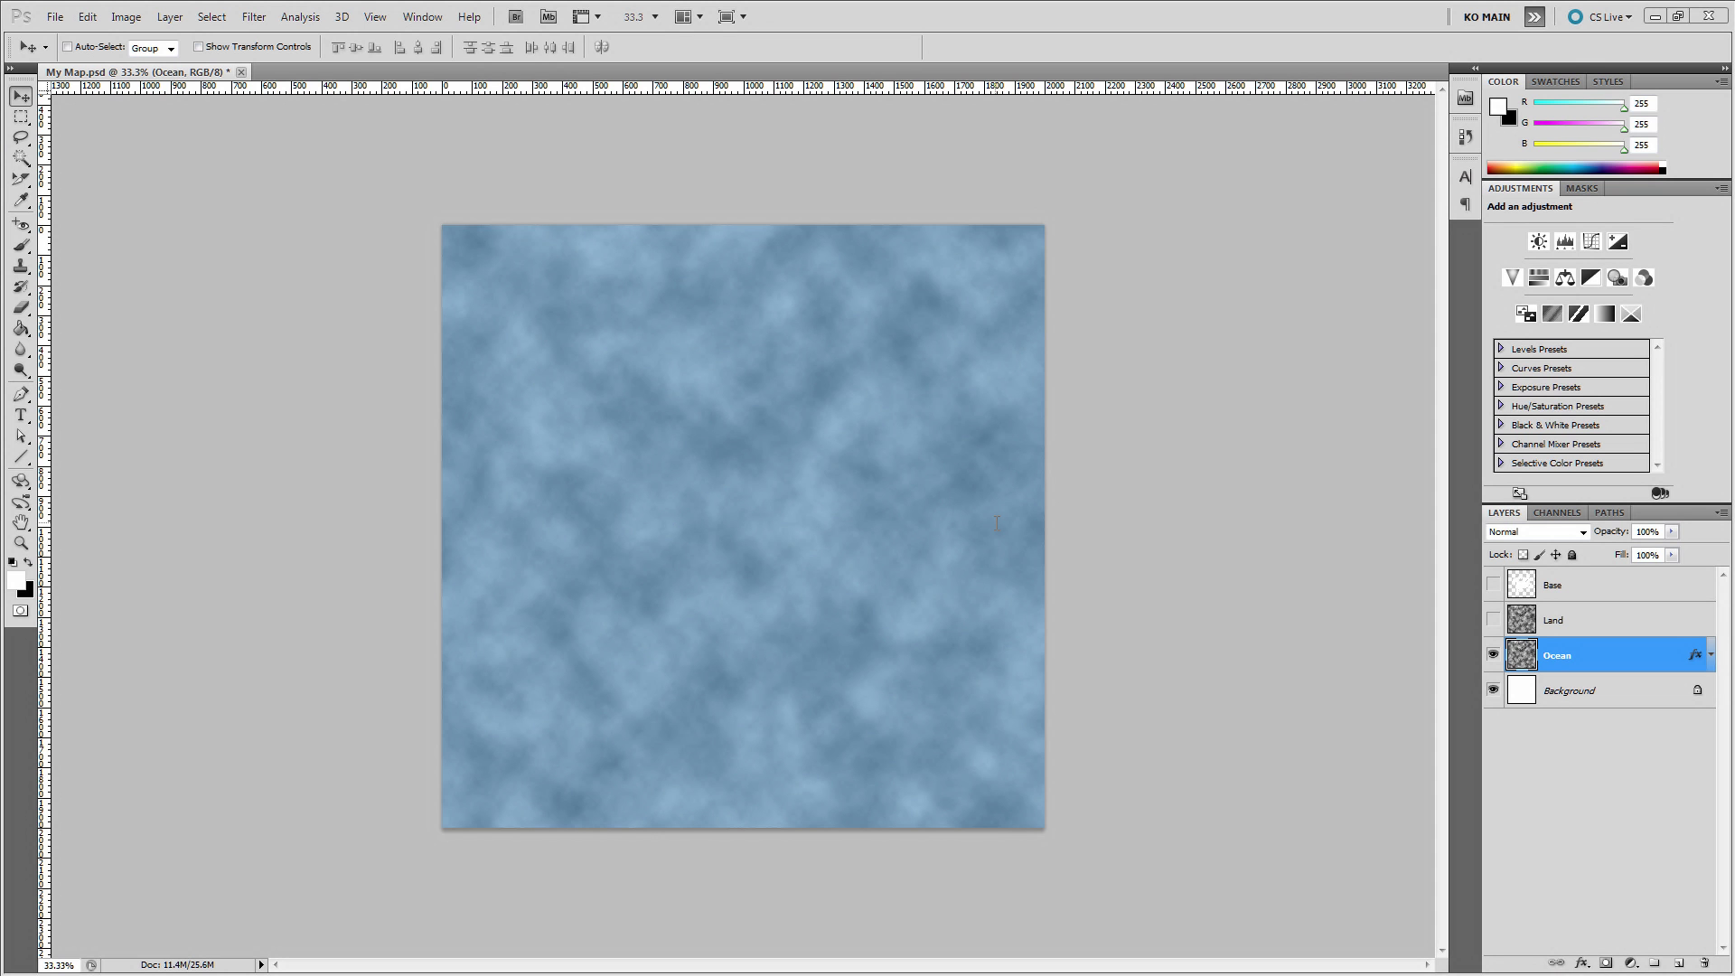
- Open Filter > Render > Lighting Effects on the Ocean layer
{"action": "left_click", "coordinate": [254, 17]}
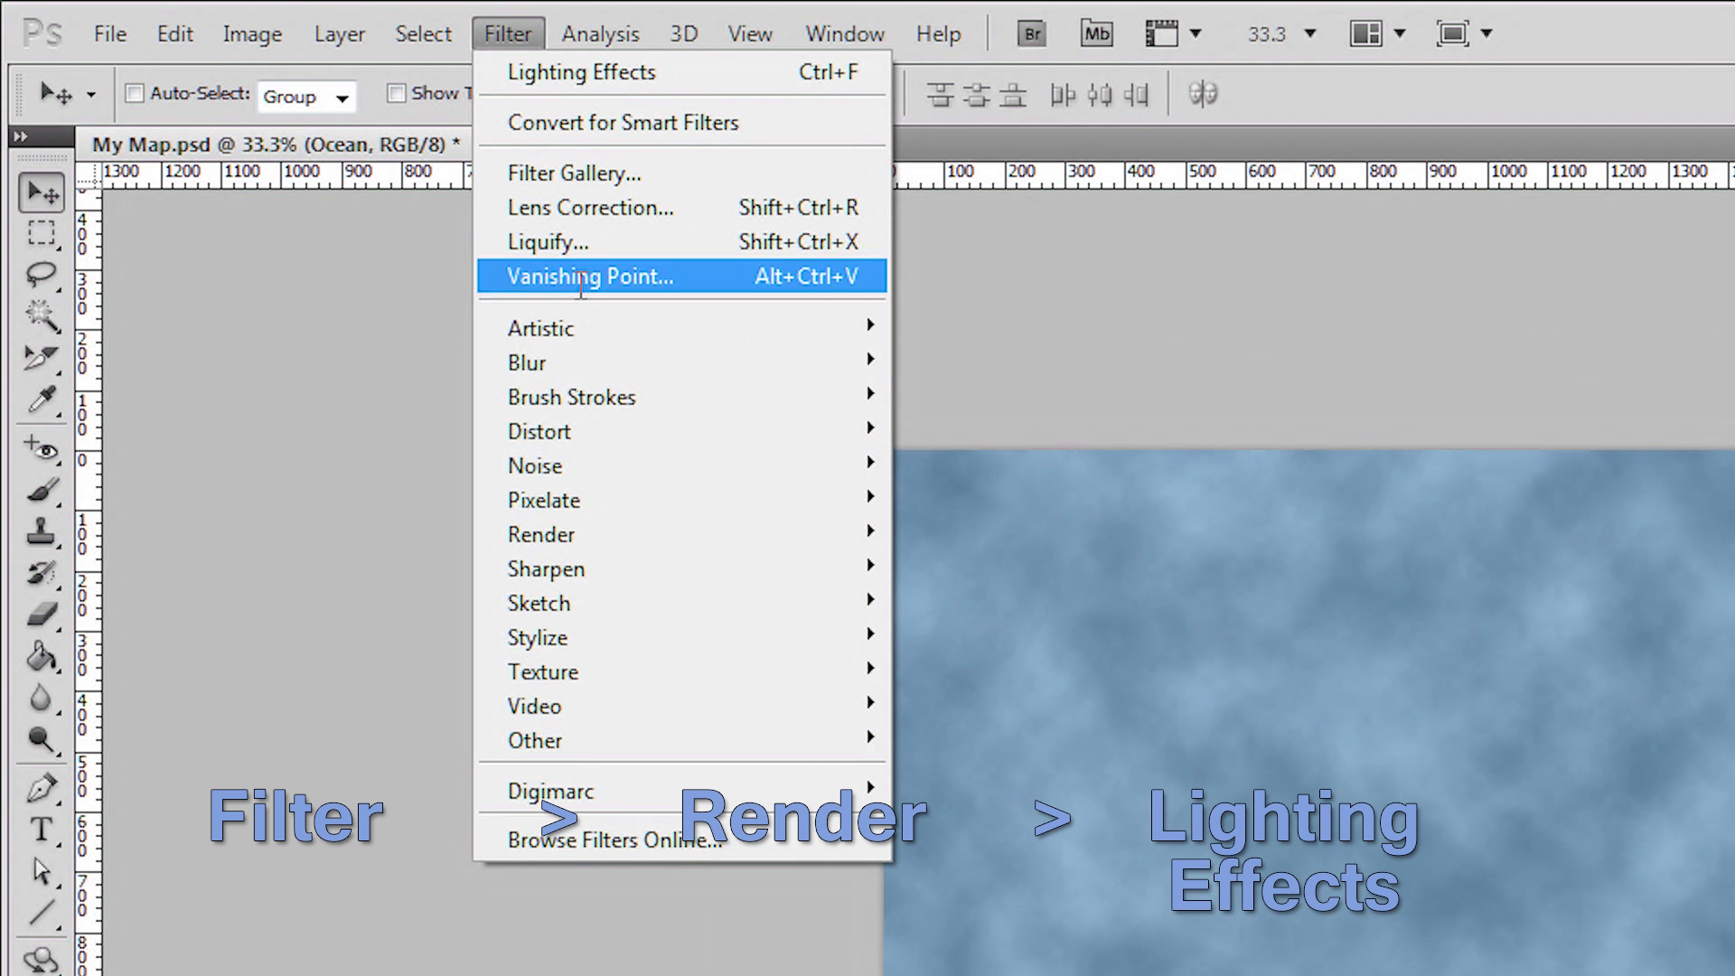
{"action": "mouse_move", "coordinate": [542, 534]}
{"action": "left_click", "coordinate": [997, 669]}
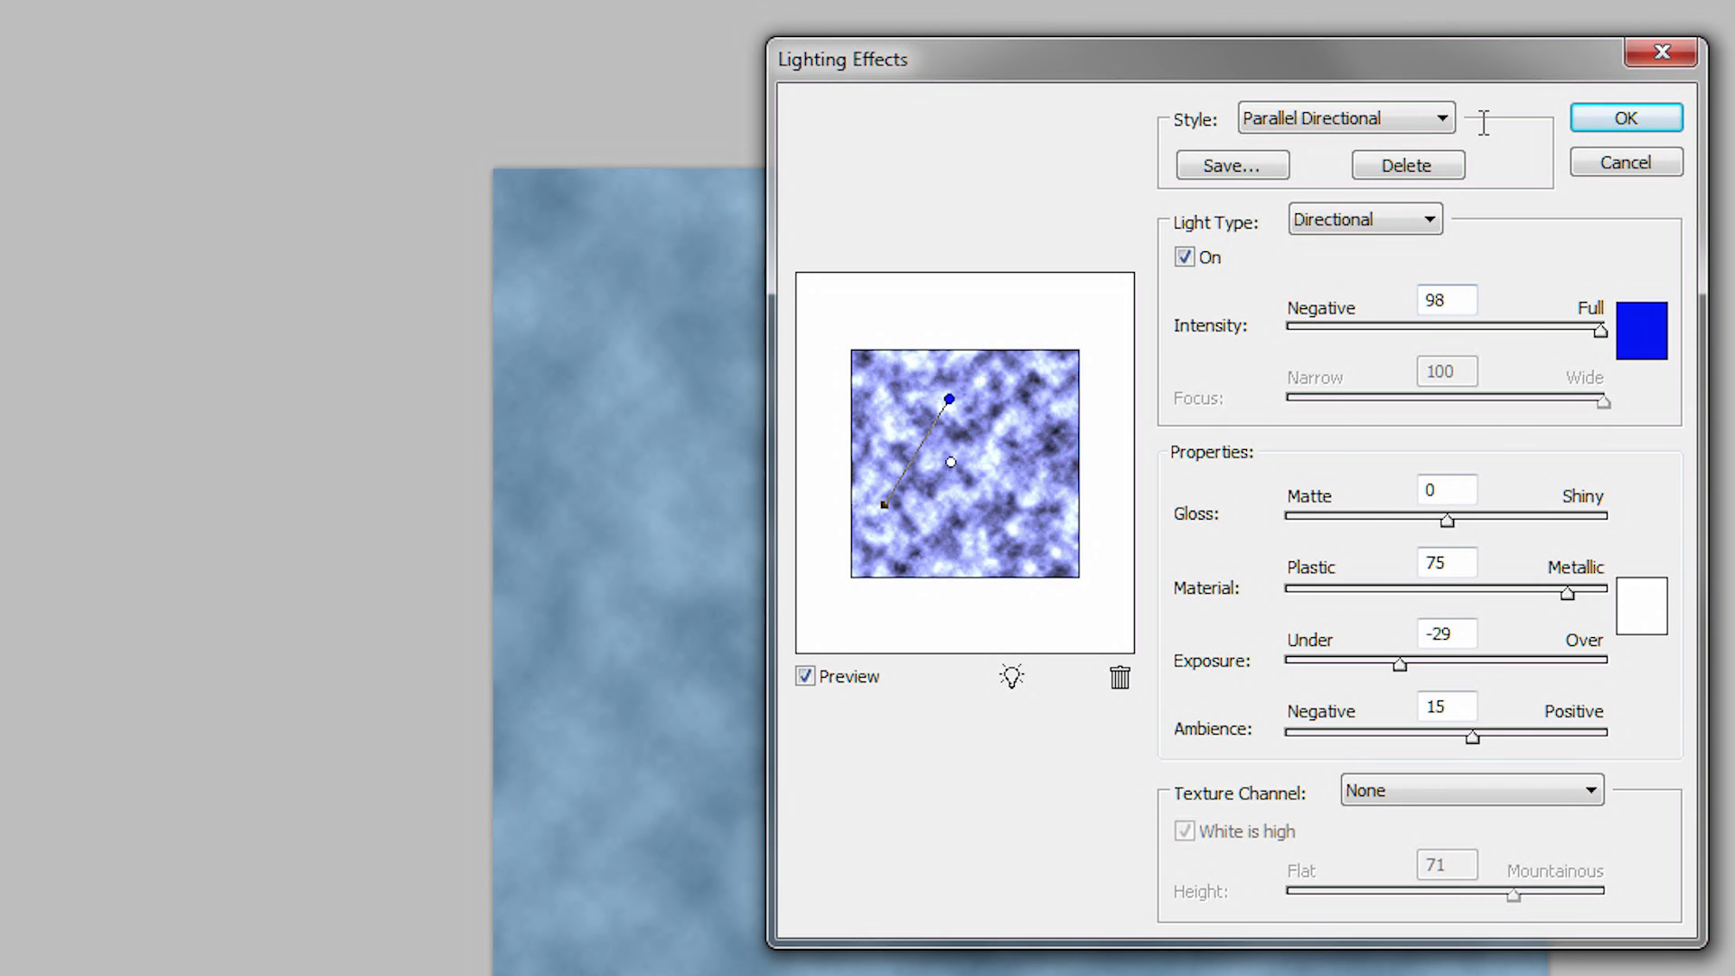
- Switch the lighting style to Default, giving a single white spotlight
{"action": "left_click", "coordinate": [1436, 120]}
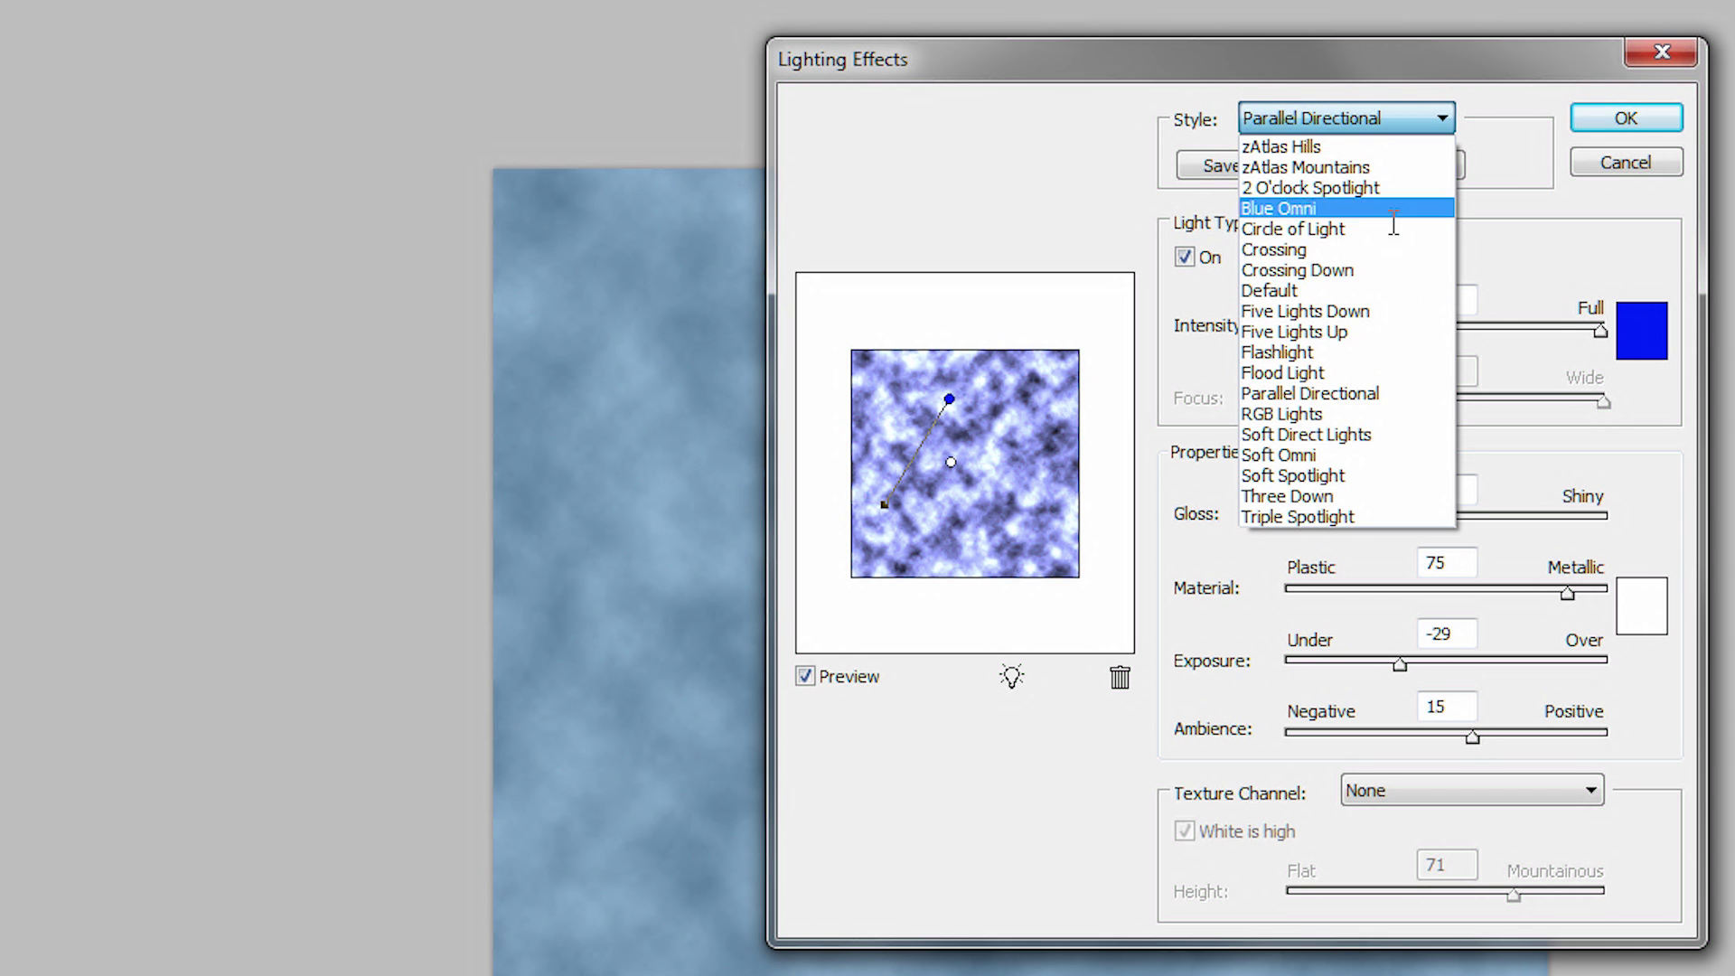
{"action": "left_click", "coordinate": [1368, 289]}
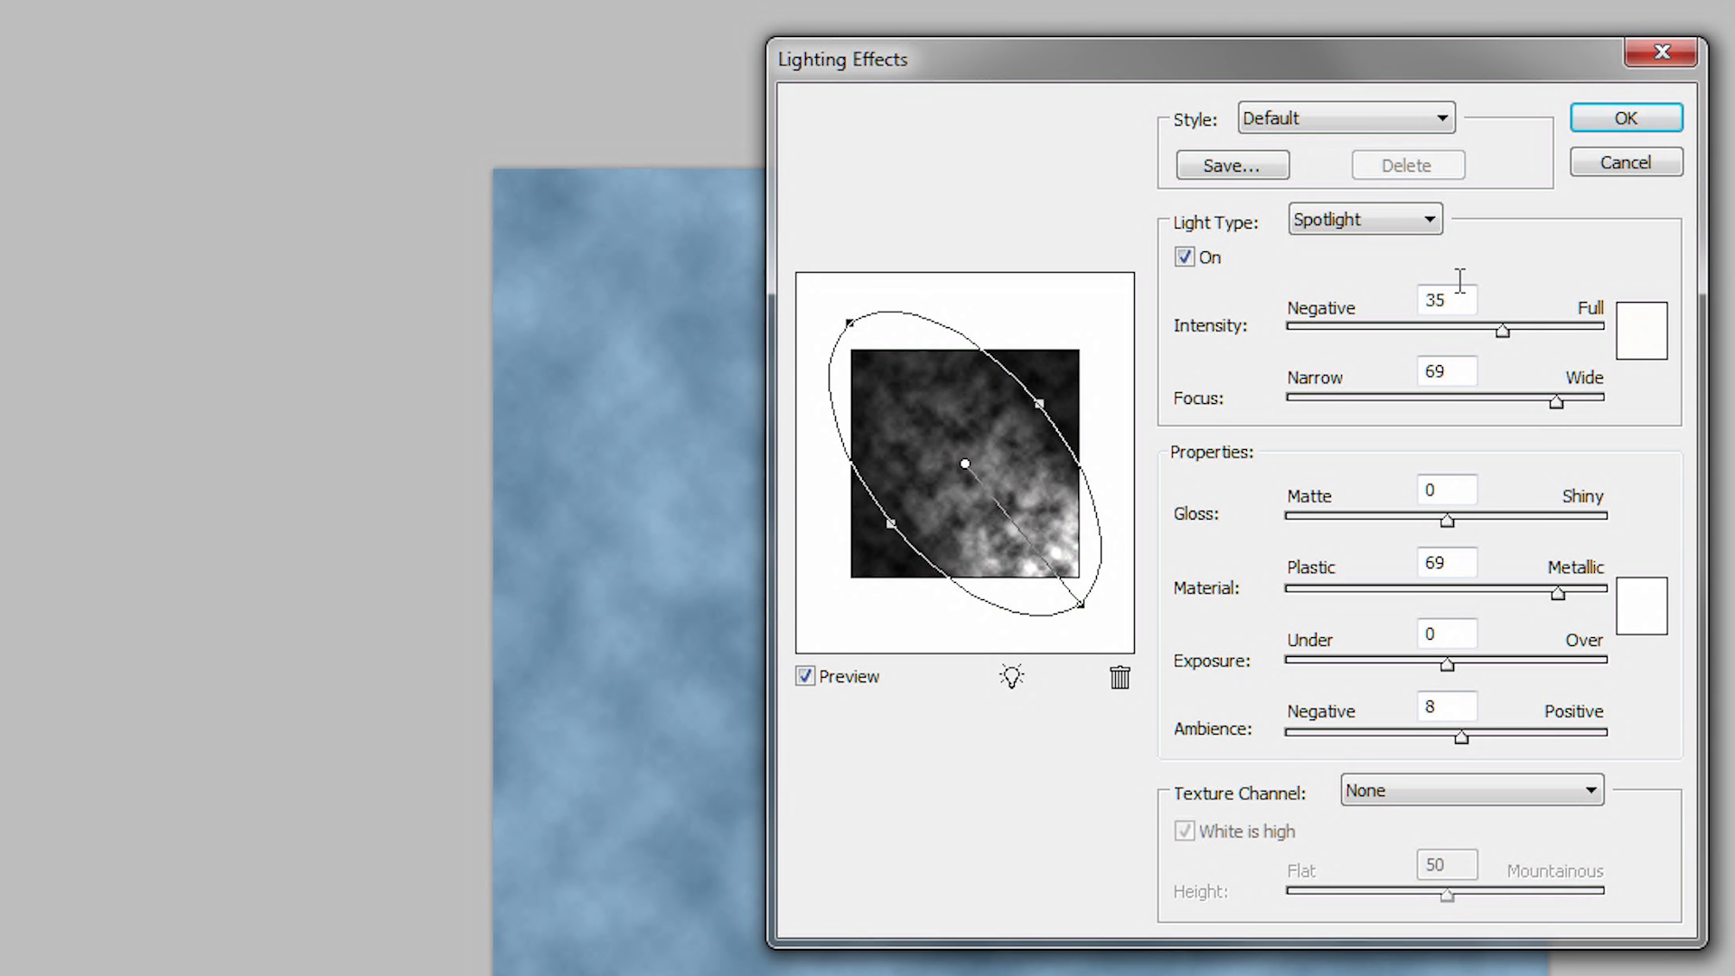
- Make the light an Omni light with intensity 6, gloss -100 and material 100
{"action": "left_click", "coordinate": [1423, 222]}
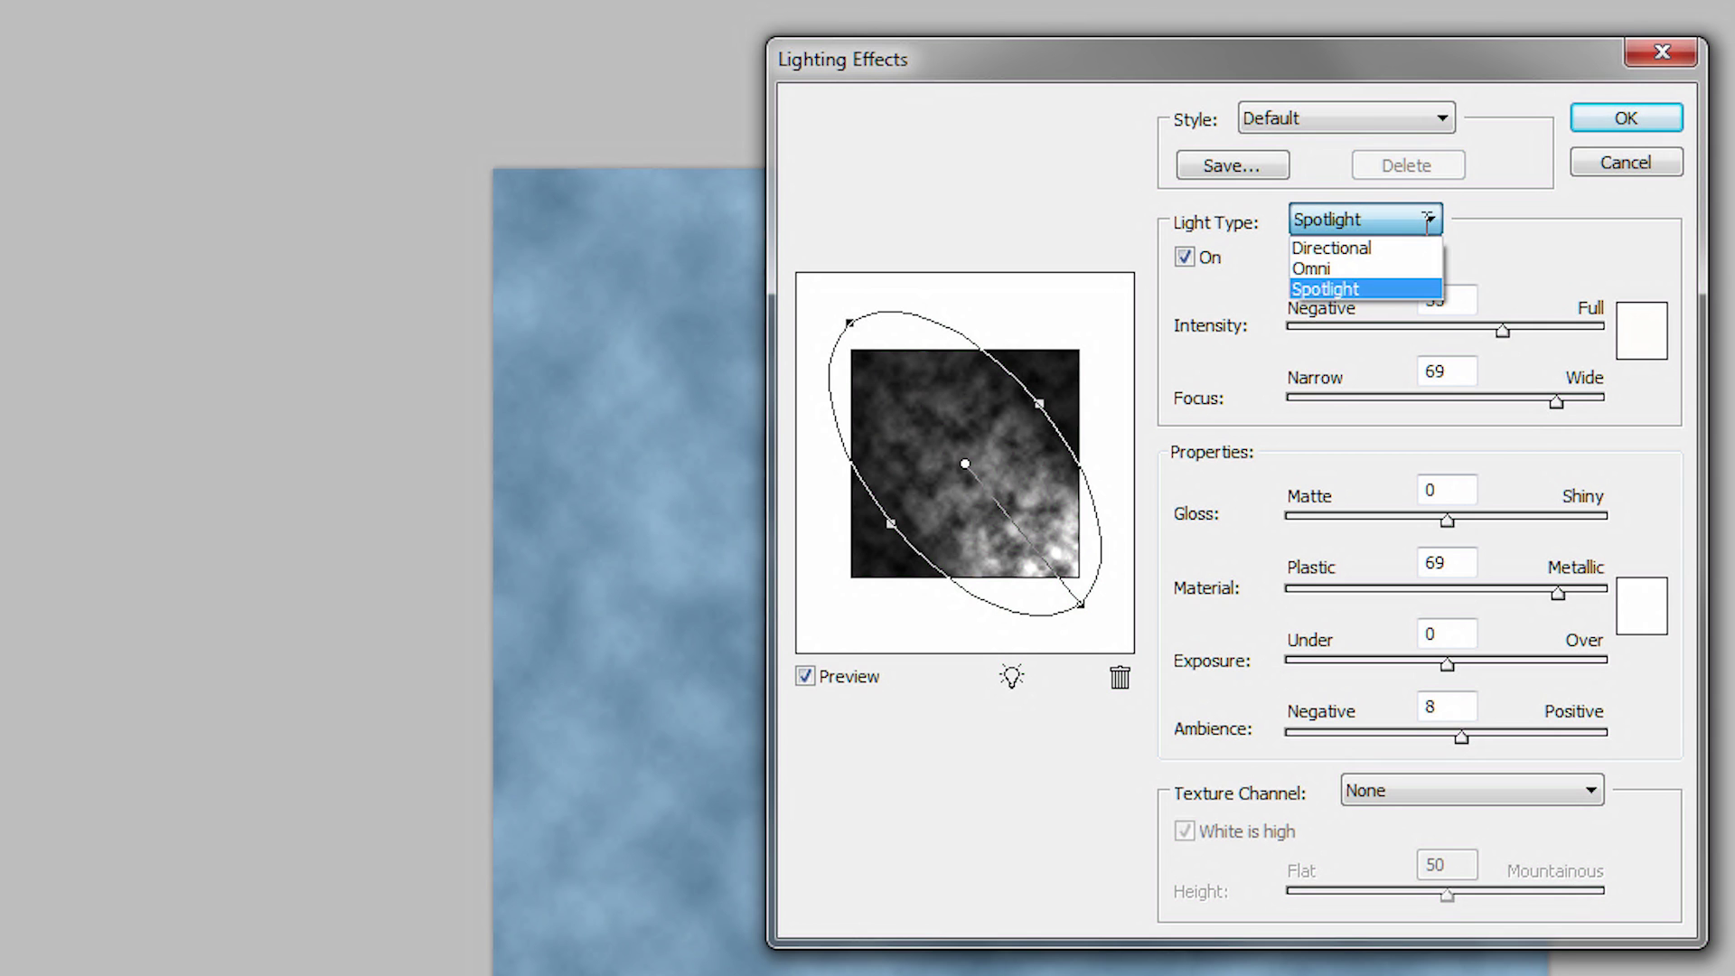
{"action": "left_click", "coordinate": [1417, 267]}
{"action": "left_click_drag", "start_coordinate": [1461, 299], "coordinate": [1414, 300]}
{"action": "type", "text": "6"}
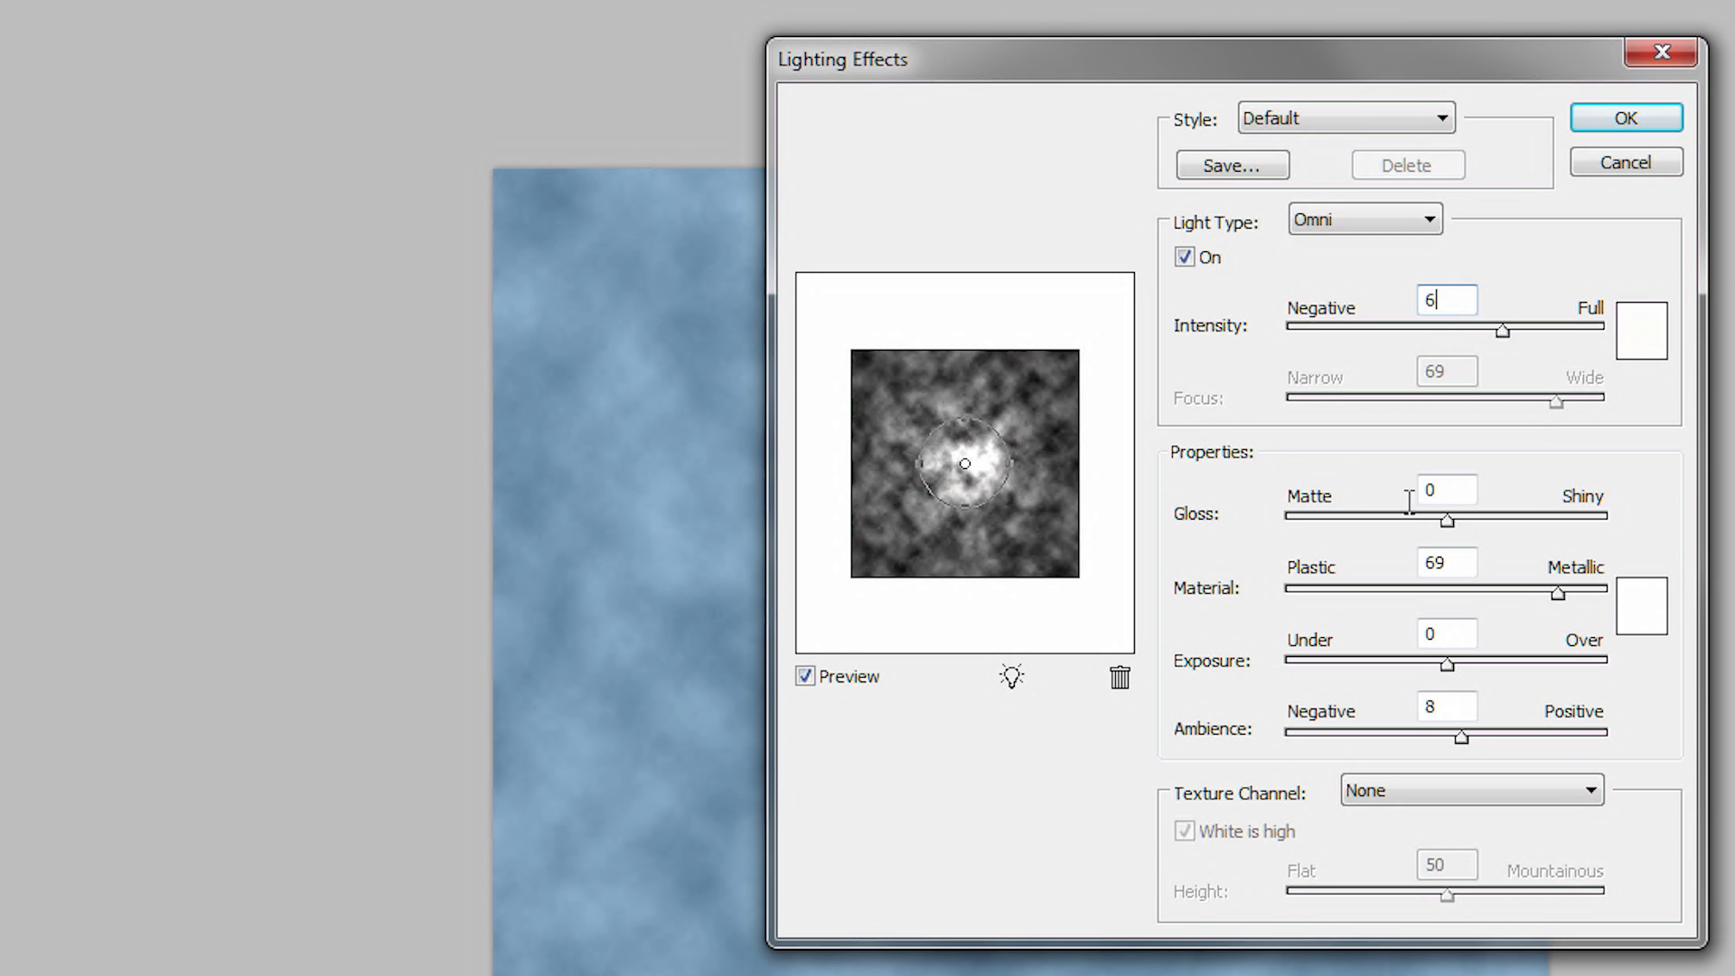
{"action": "left_click_drag", "start_coordinate": [1451, 496], "coordinate": [1384, 497]}
{"action": "type", "text": "-100"}
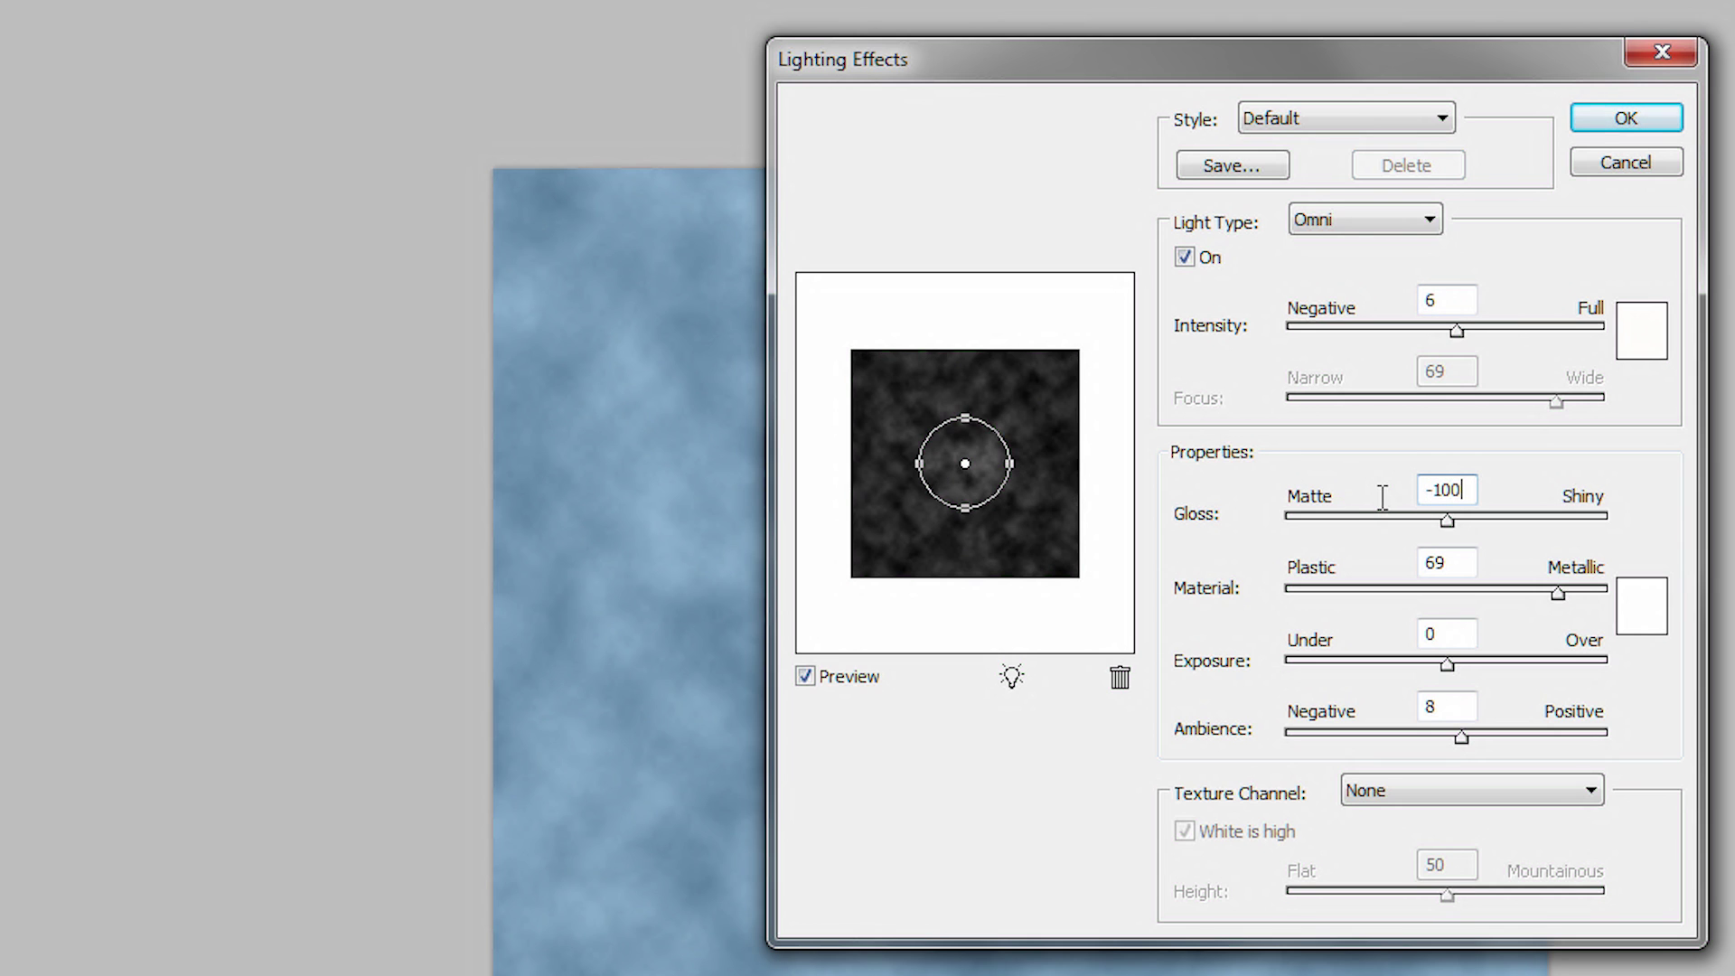
{"action": "left_click_drag", "start_coordinate": [1478, 558], "coordinate": [1405, 564]}
{"action": "type", "text": "100"}
{"action": "left_click", "coordinate": [1464, 635]}
- Keep exposure unchanged, and use the Red texture channel at height 100
{"action": "left_click", "coordinate": [1459, 703]}
{"action": "left_click", "coordinate": [1457, 791]}
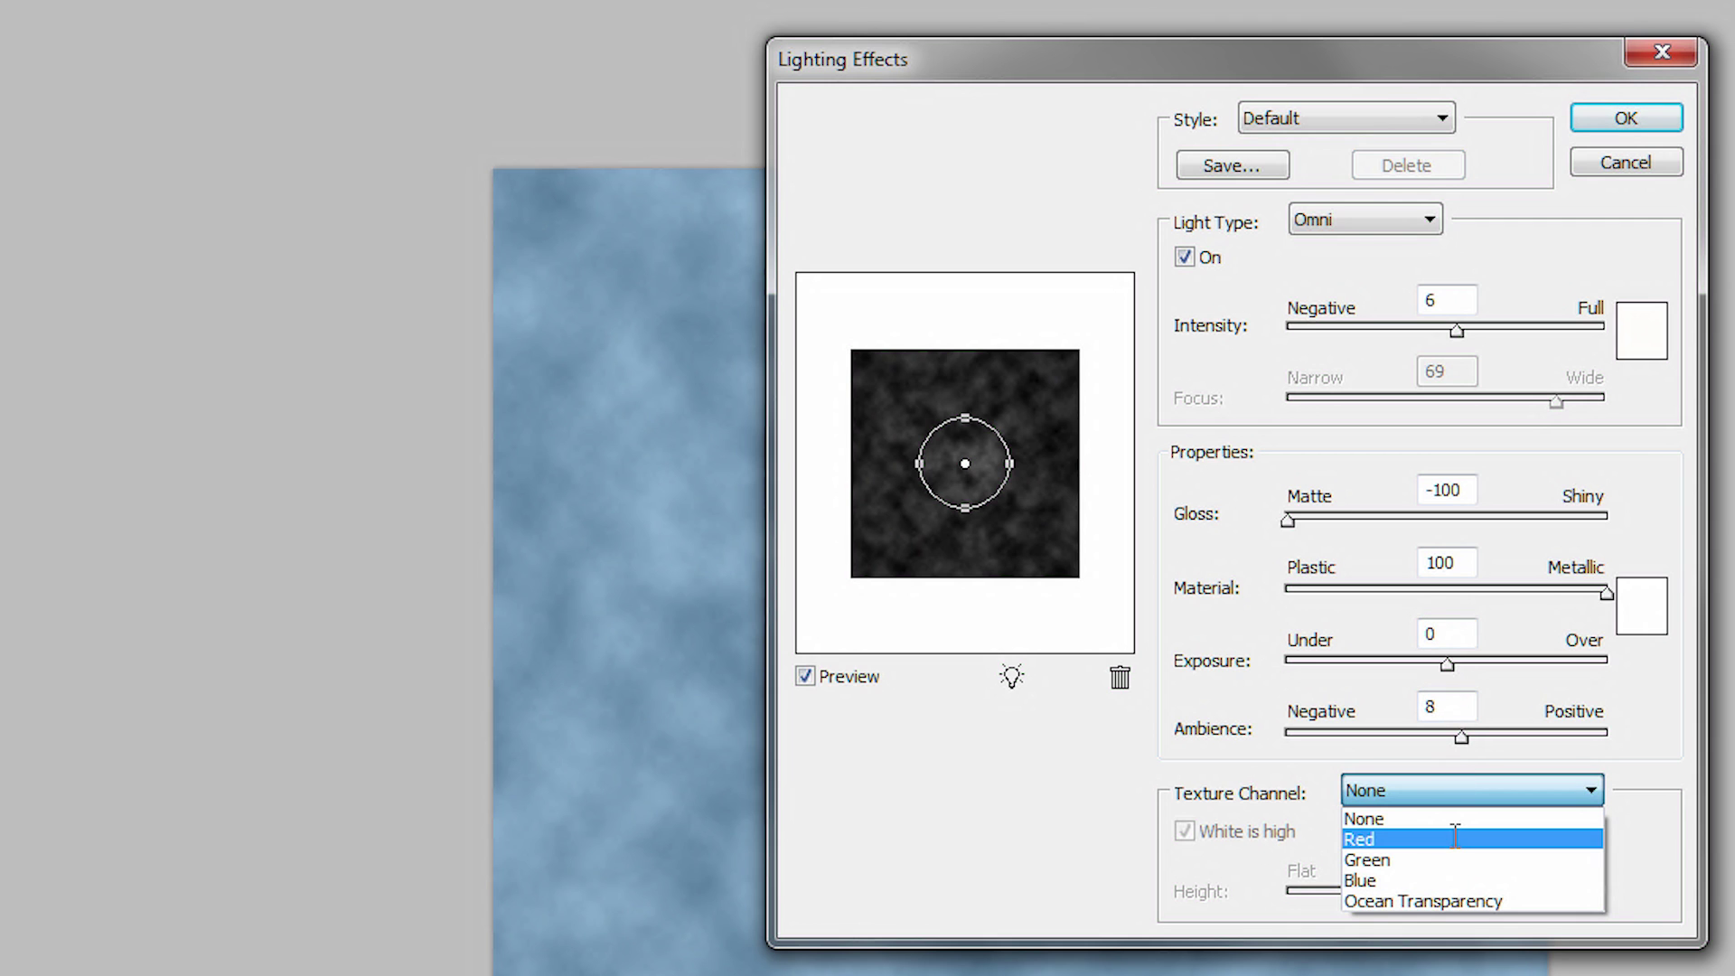
{"action": "left_click", "coordinate": [1454, 838]}
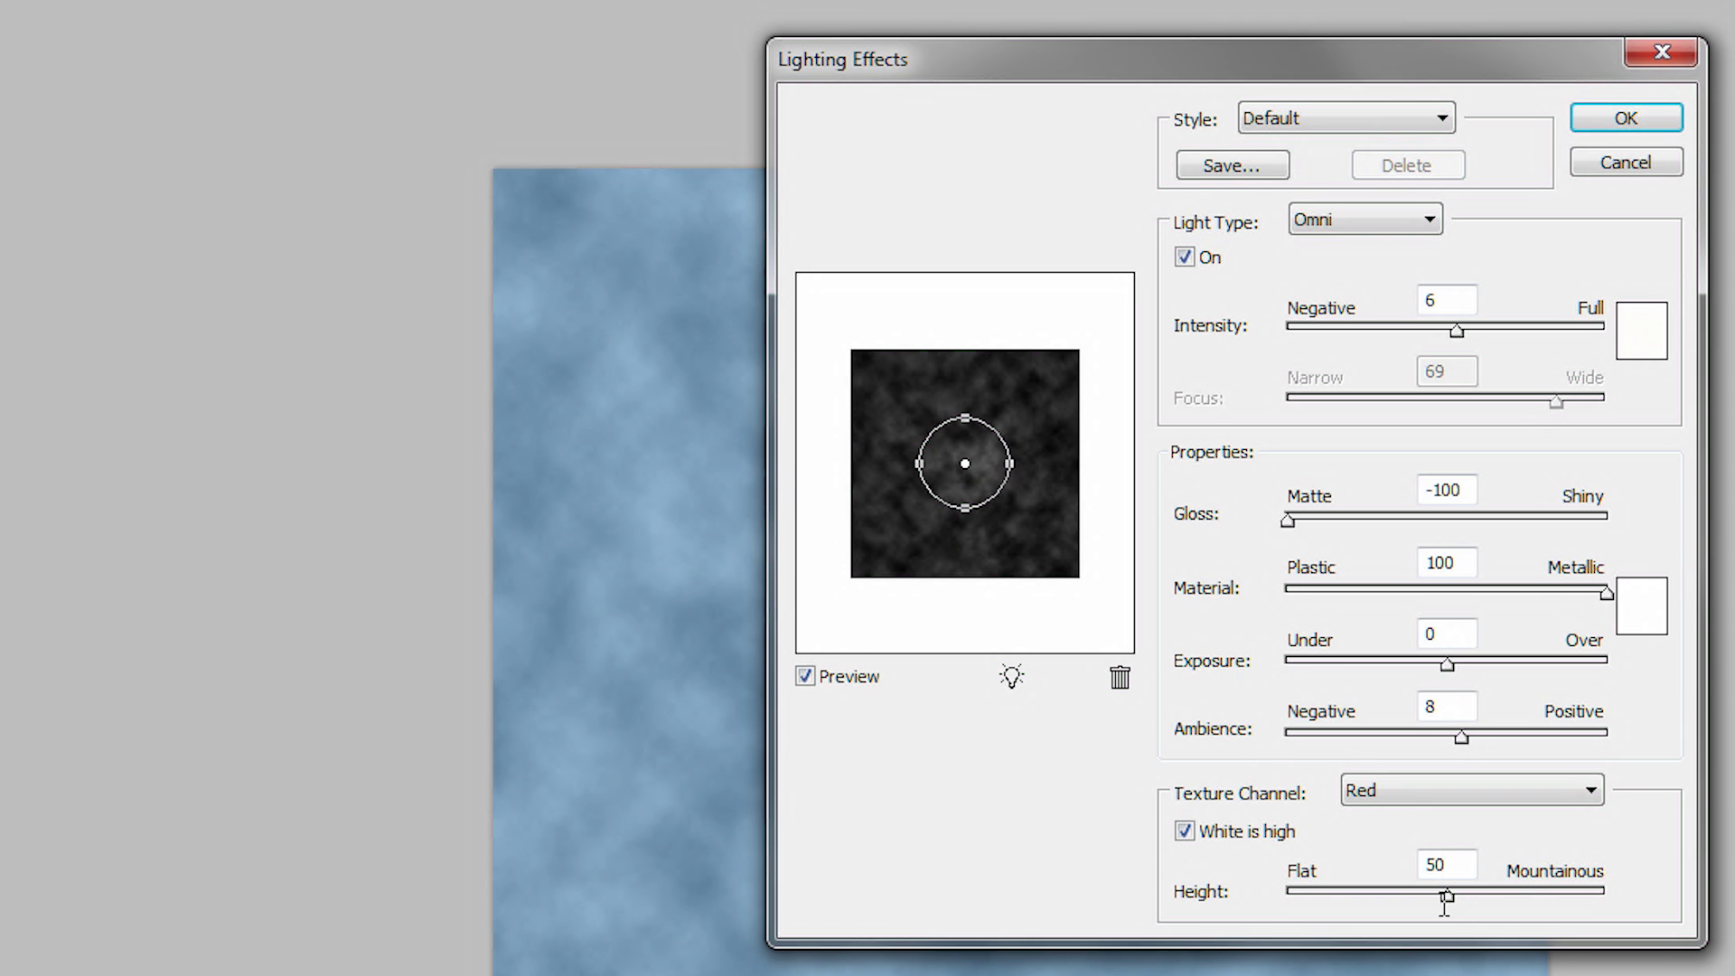
{"action": "left_click_drag", "start_coordinate": [1448, 895], "coordinate": [1678, 915]}
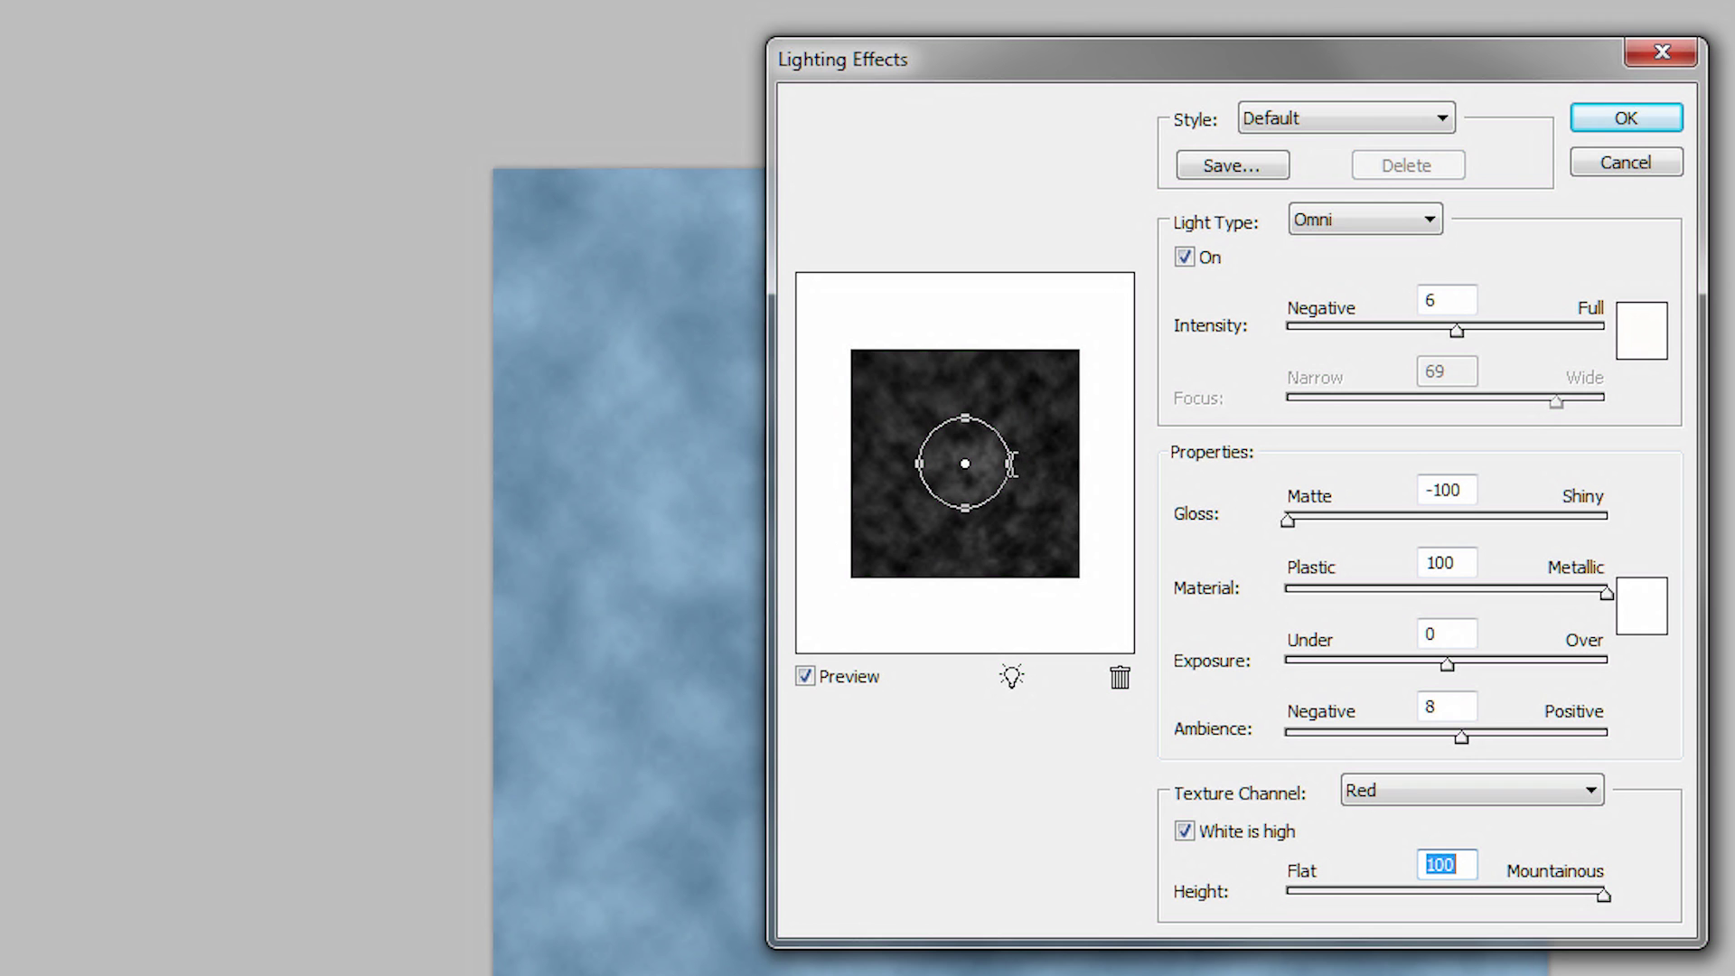
- Enlarge the omni light's circle in the preview beyond the canvas edges
{"action": "left_click_drag", "start_coordinate": [1013, 464], "coordinate": [1101, 478]}
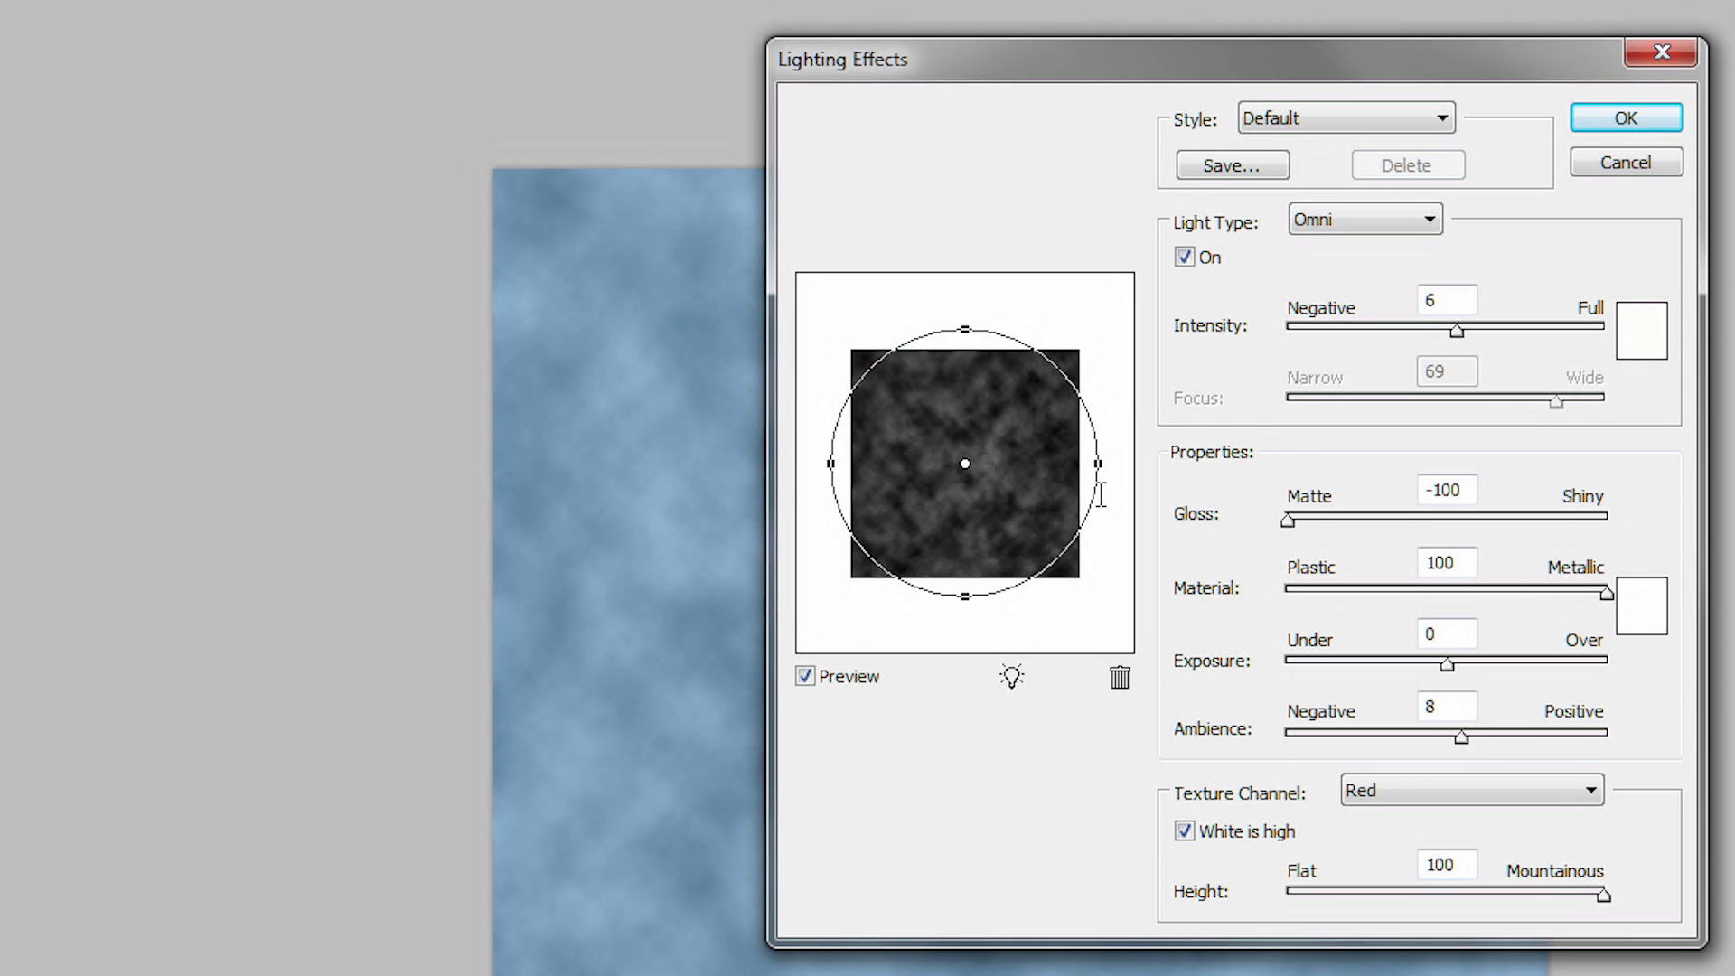
{"action": "left_click_drag", "start_coordinate": [1101, 465], "coordinate": [1127, 465]}
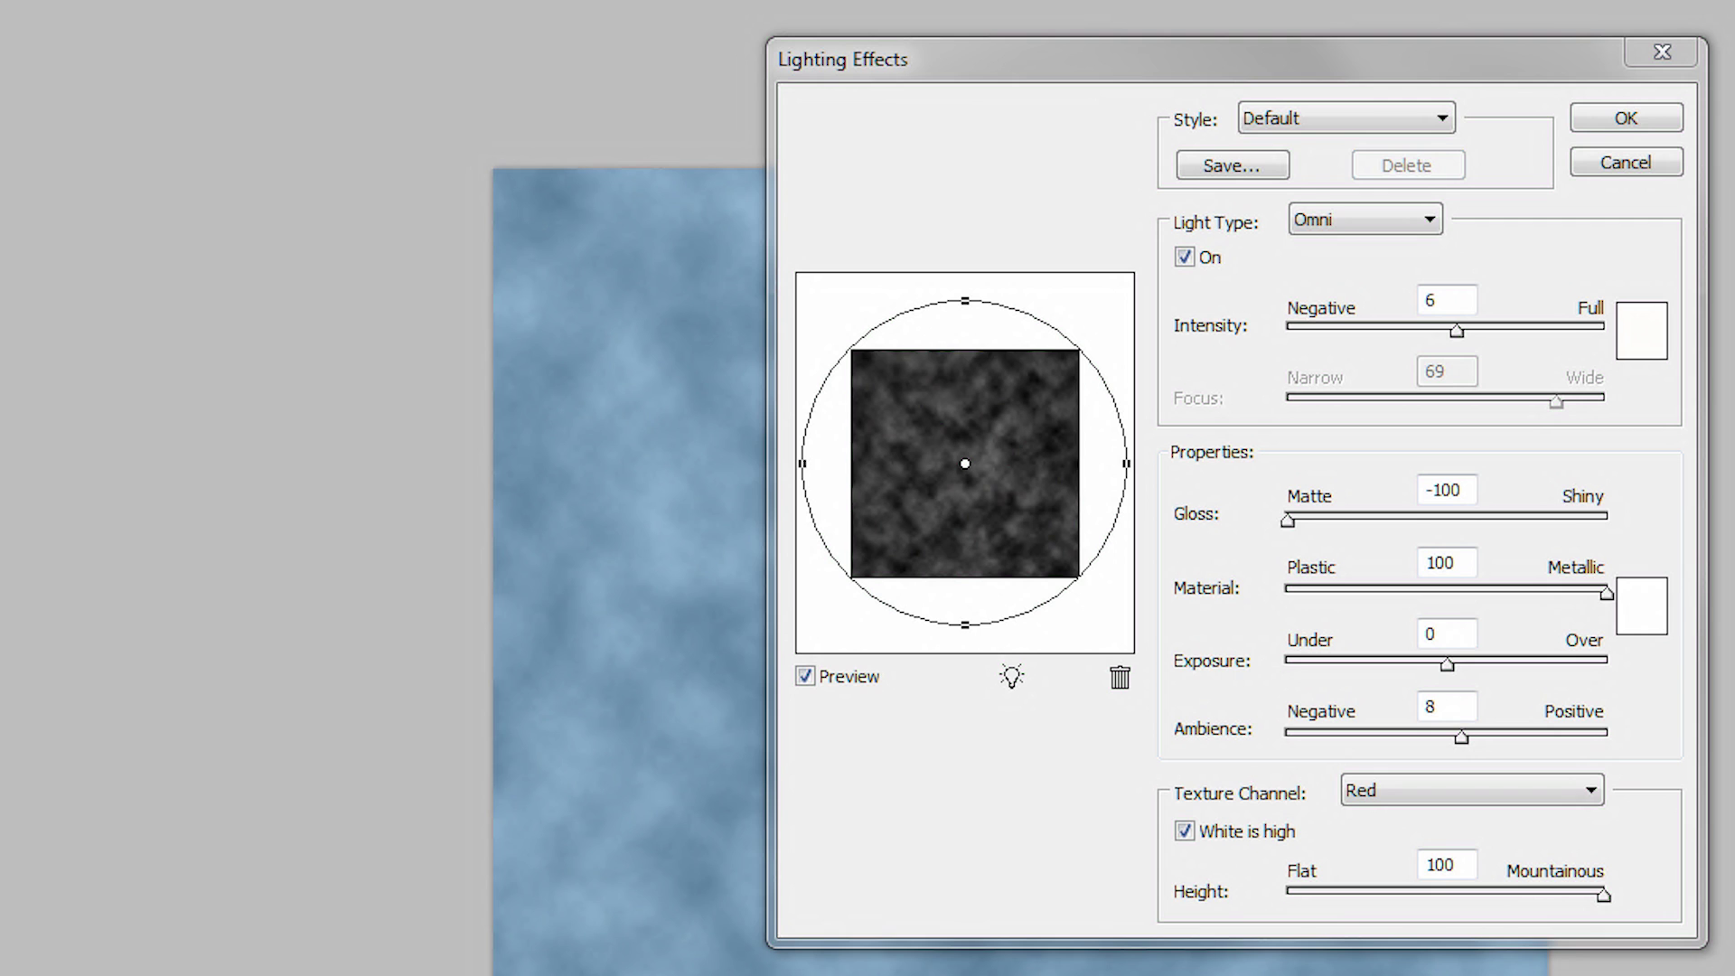
{"action": "left_click", "coordinate": [1368, 58]}
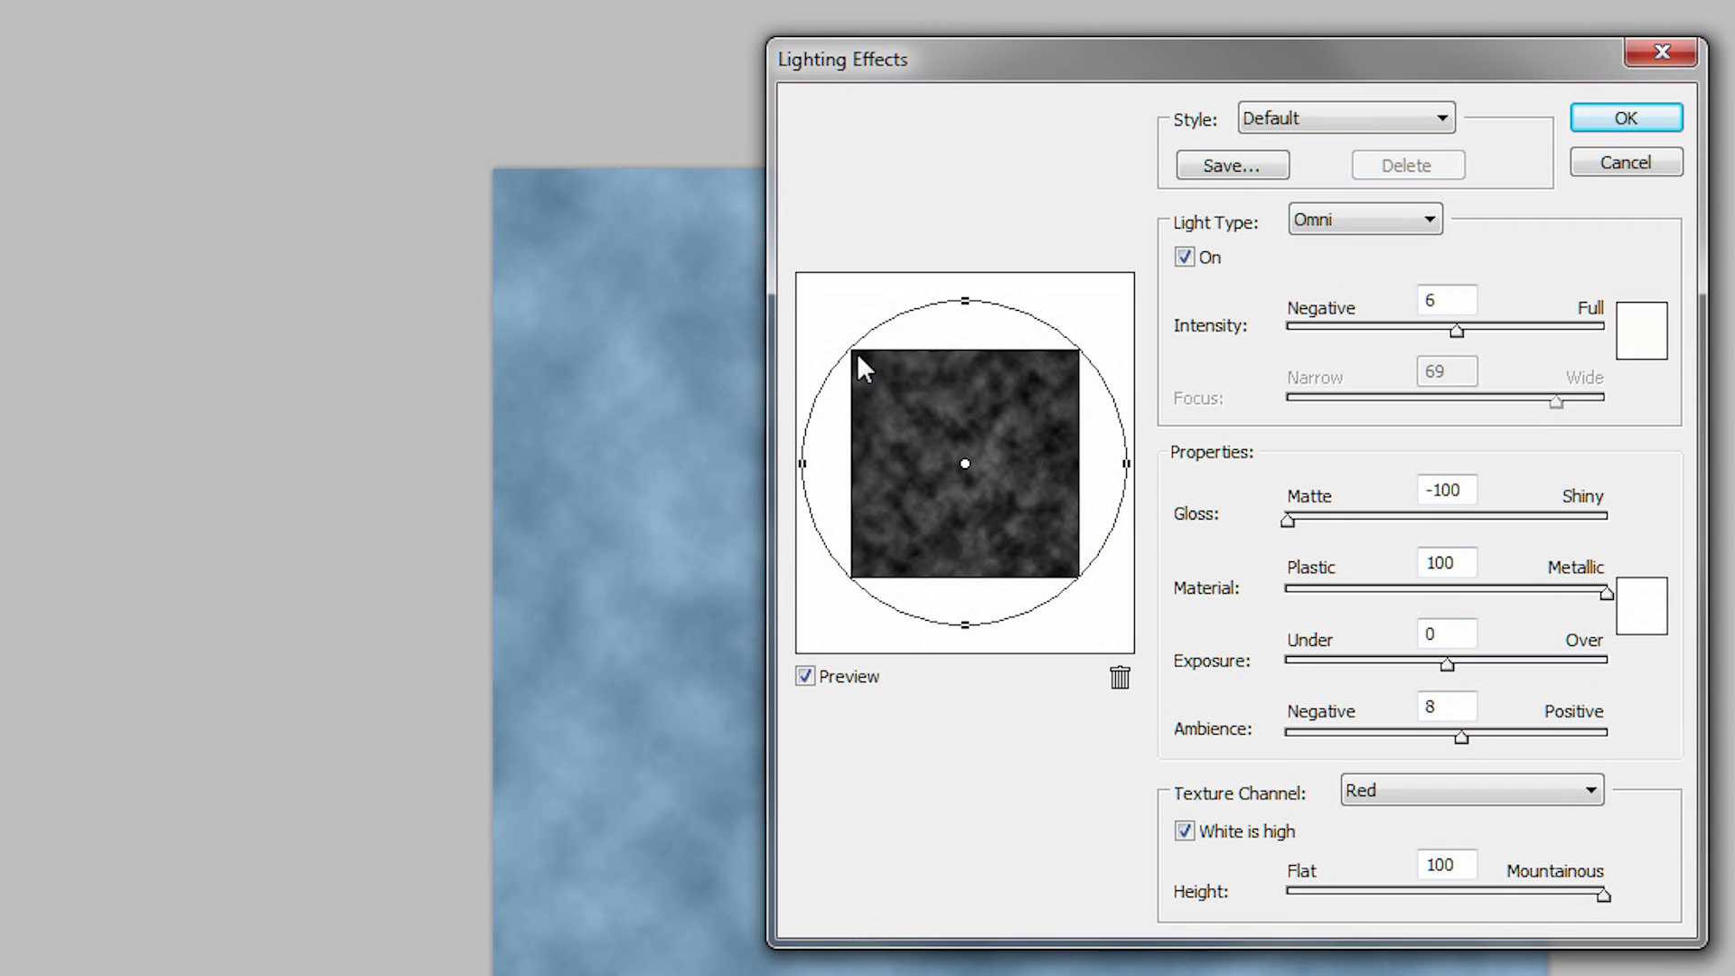
- Add omni lights at the top-left, top-right, bottom-left and bottom-right corners, then check them
{"action": "left_click_drag", "start_coordinate": [858, 353], "coordinate": [856, 354]}
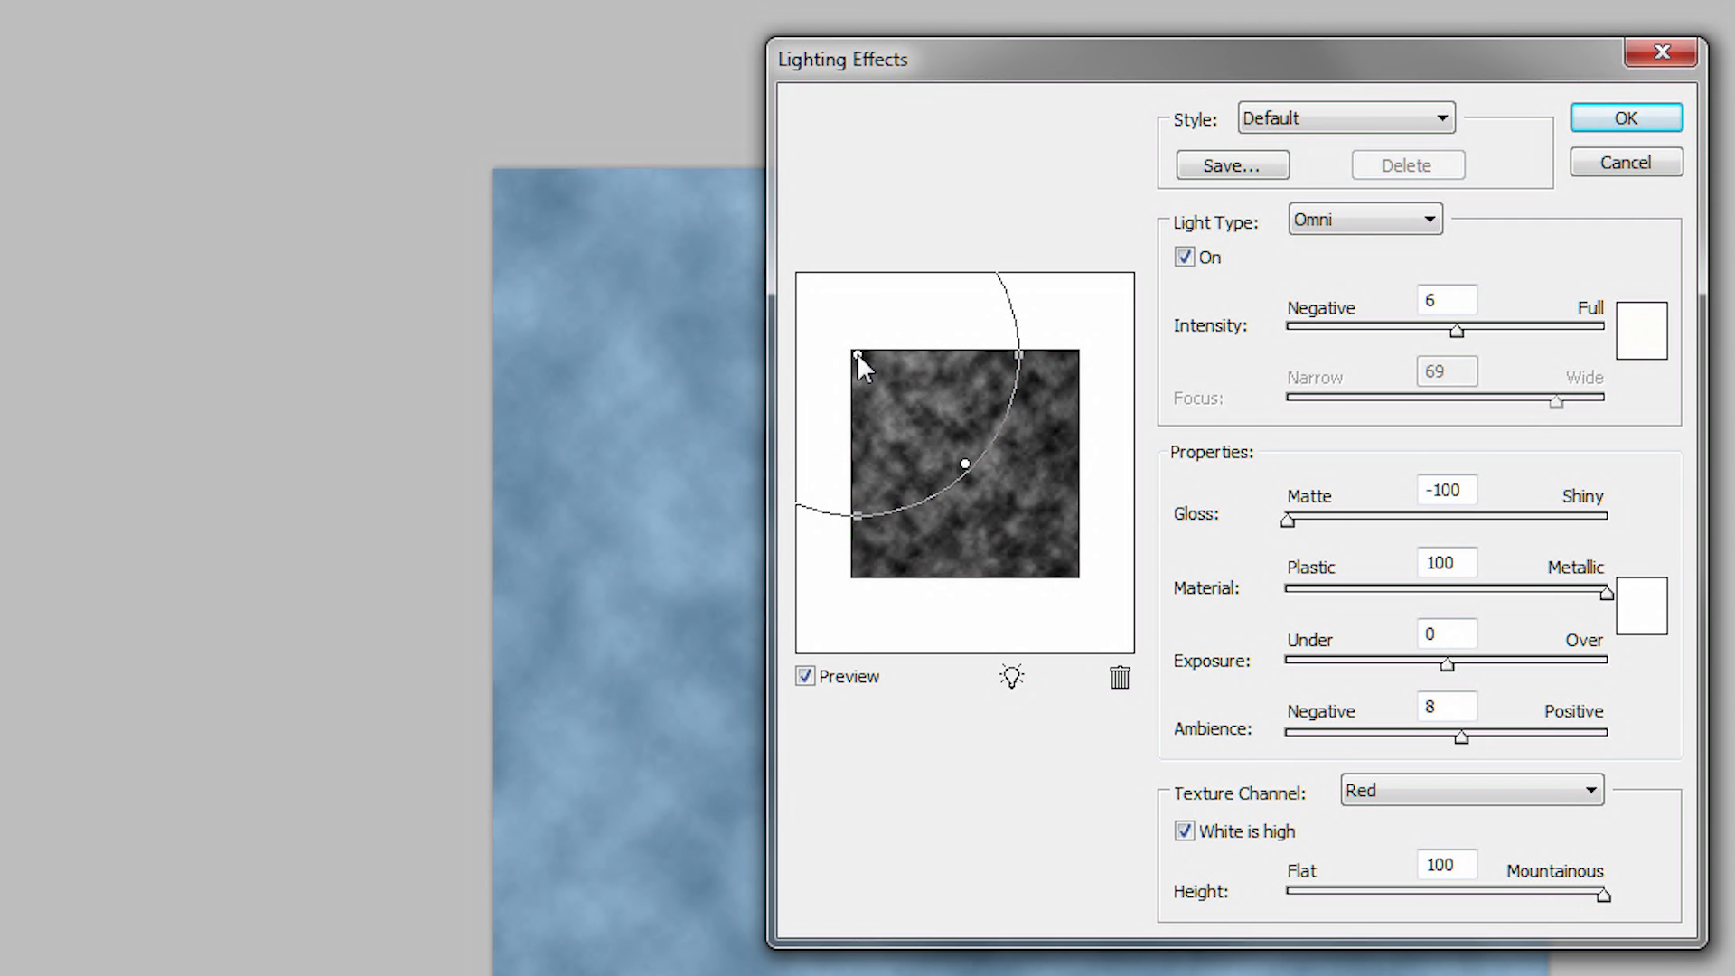
{"action": "left_click", "coordinate": [964, 464]}
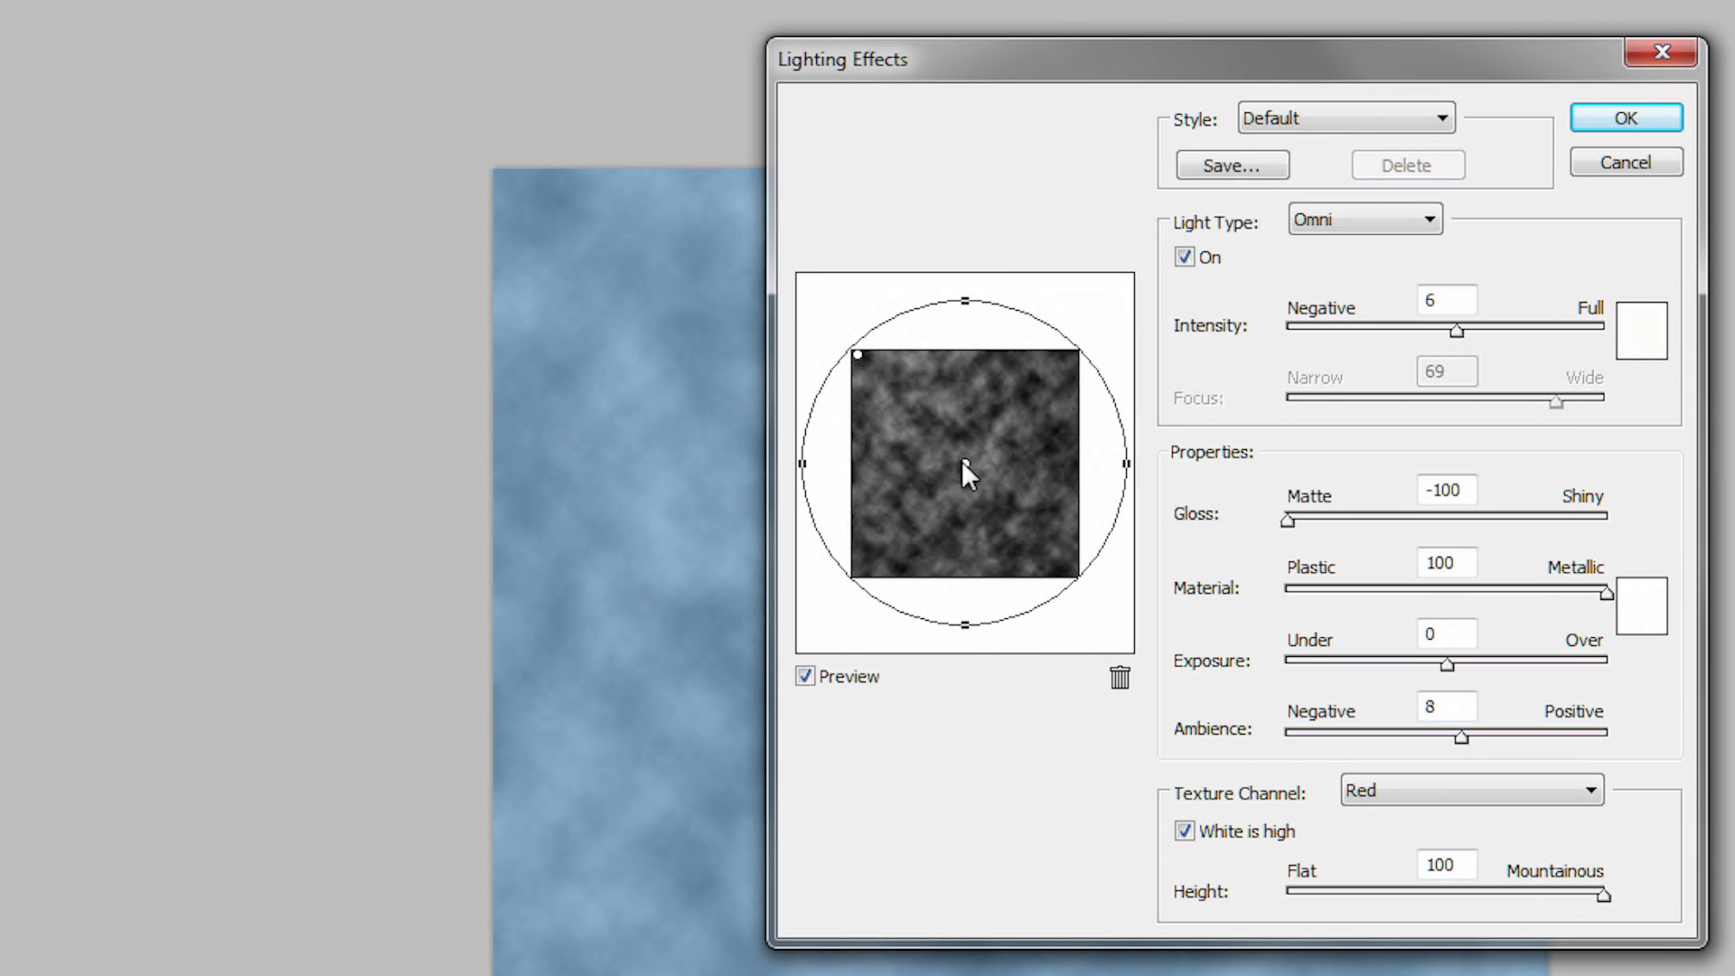
{"action": "left_click", "coordinate": [1074, 352]}
{"action": "left_click_drag", "start_coordinate": [963, 462], "coordinate": [857, 567]}
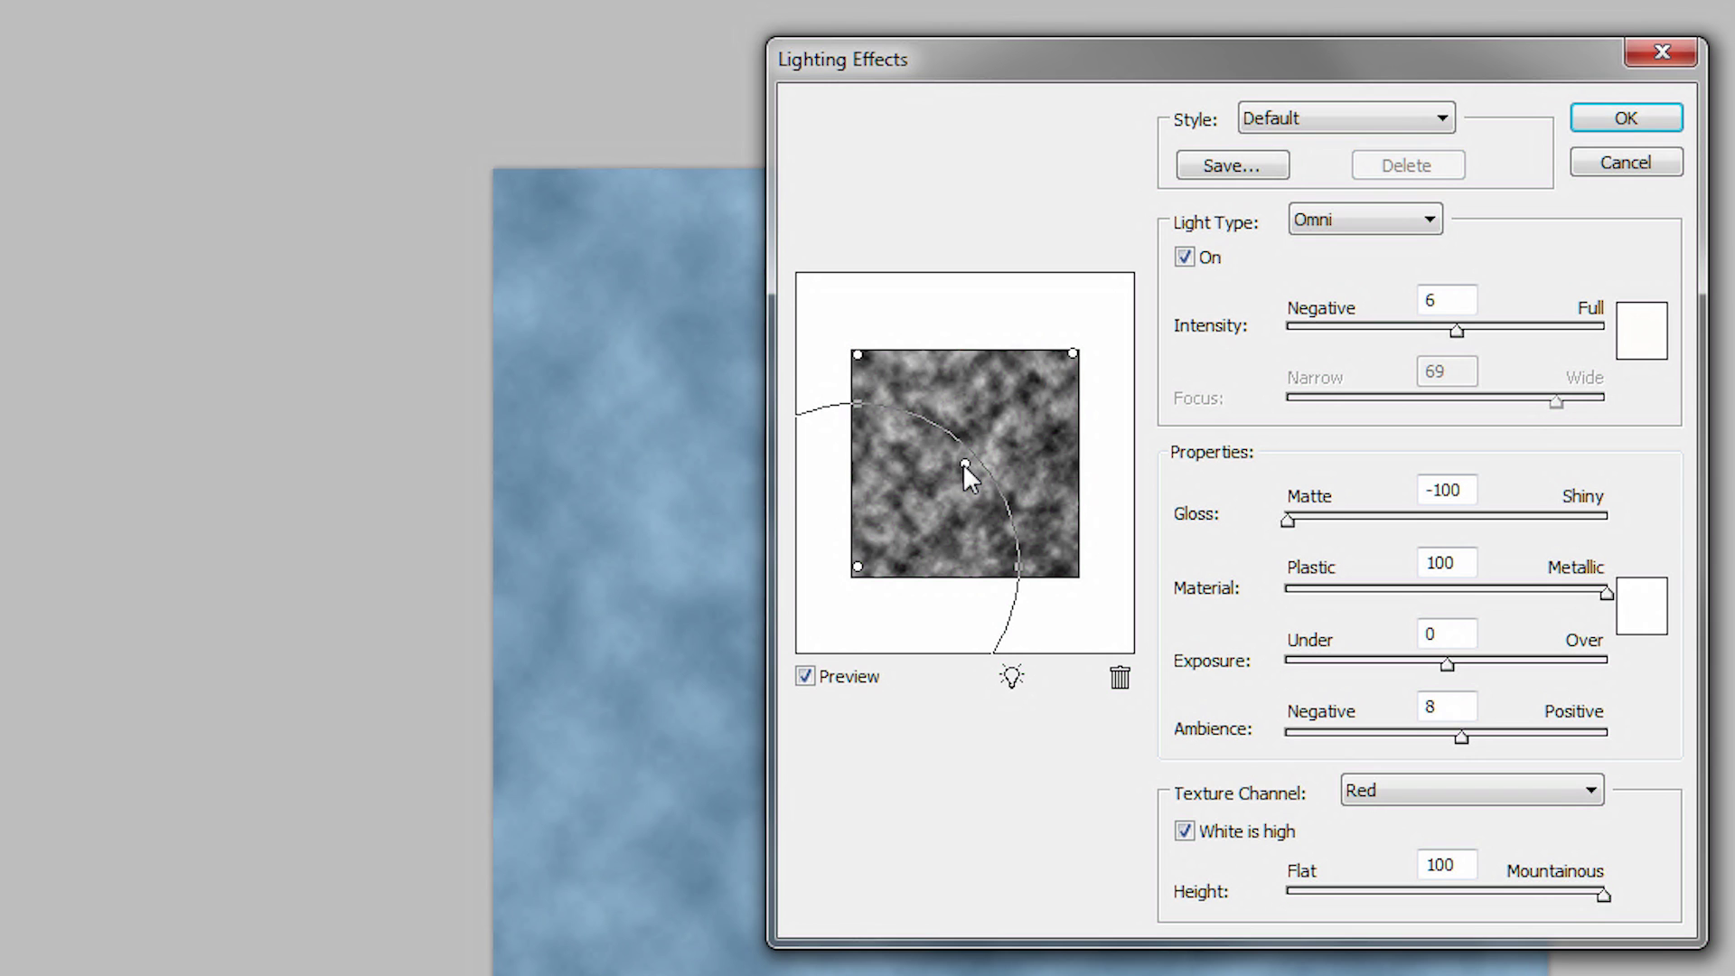
{"action": "left_click_drag", "start_coordinate": [964, 465], "coordinate": [1074, 568]}
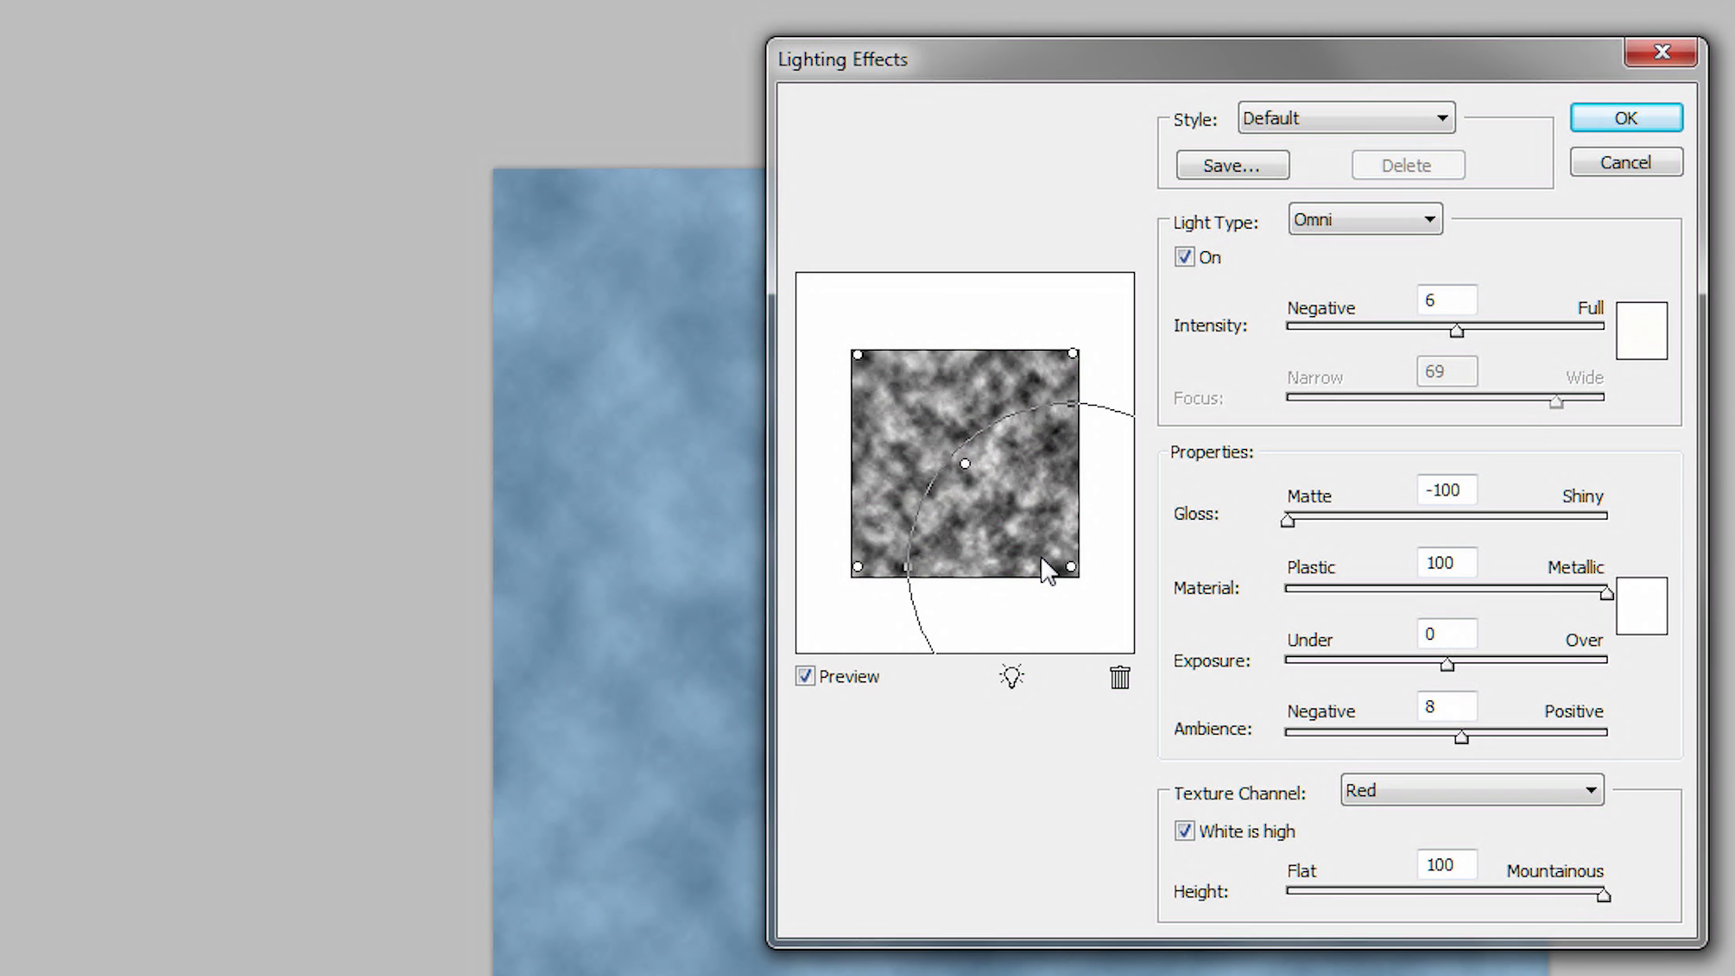
{"action": "left_click", "coordinate": [857, 357]}
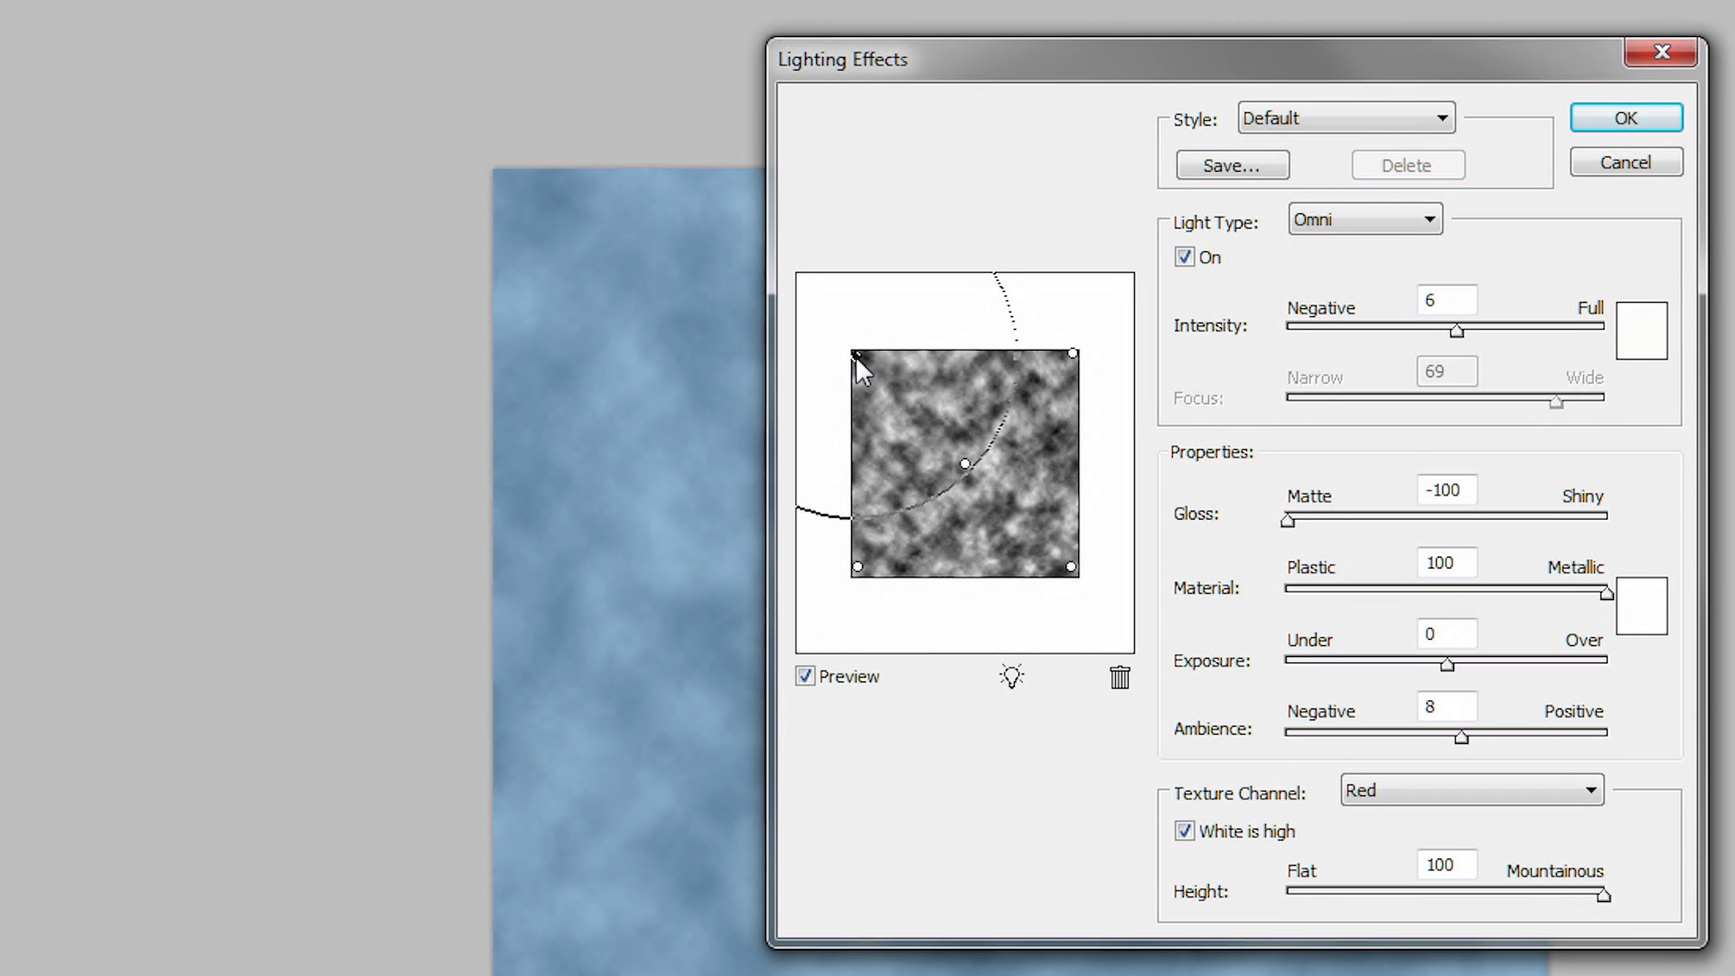
{"action": "left_click", "coordinate": [1074, 357]}
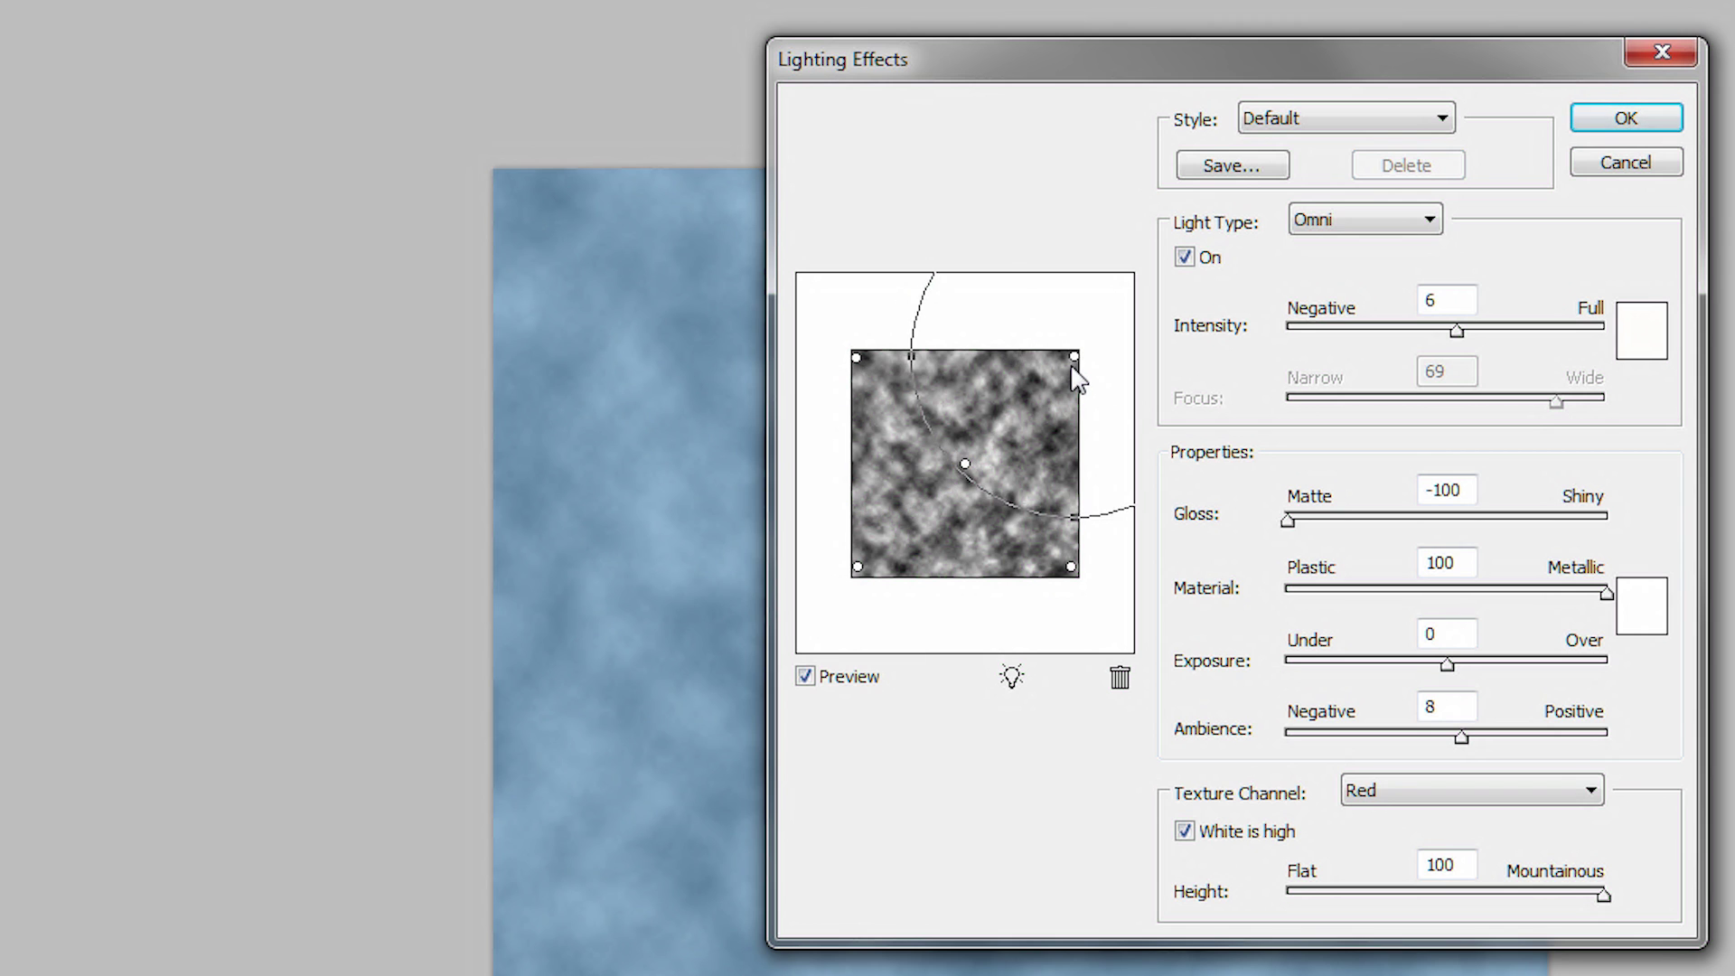
{"action": "left_click", "coordinate": [1072, 567]}
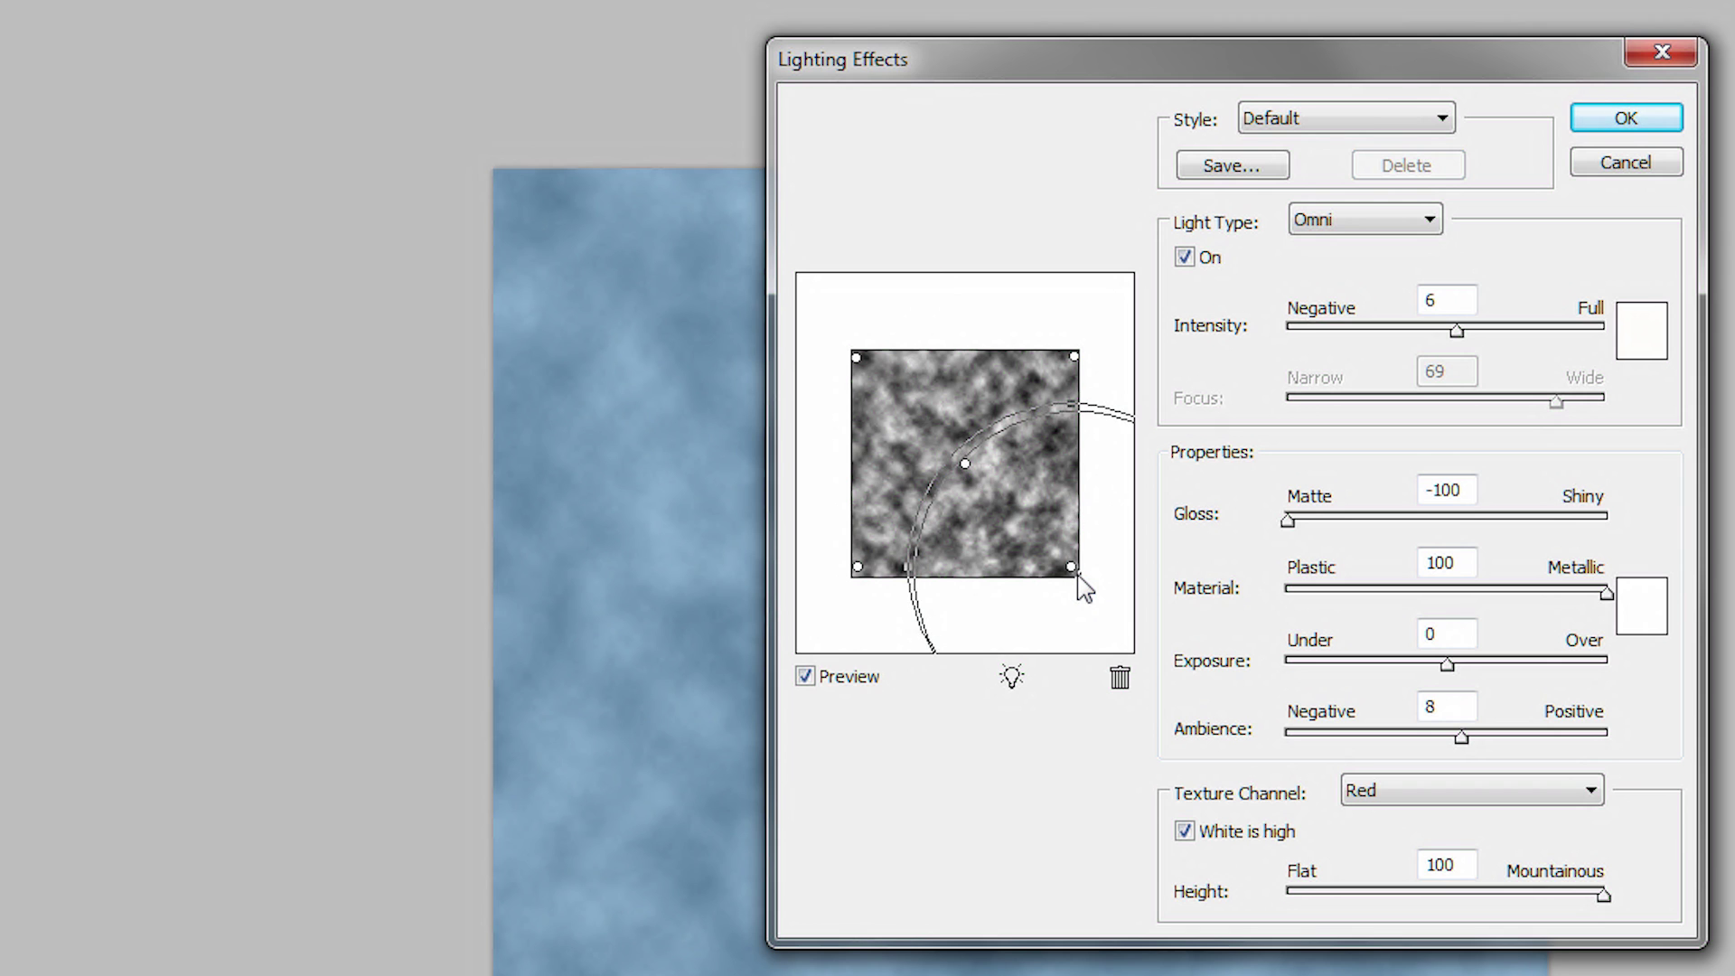
- Check the bottom-left light, then save the setup as the 'Atlas Hills' style
{"action": "left_click", "coordinate": [858, 566]}
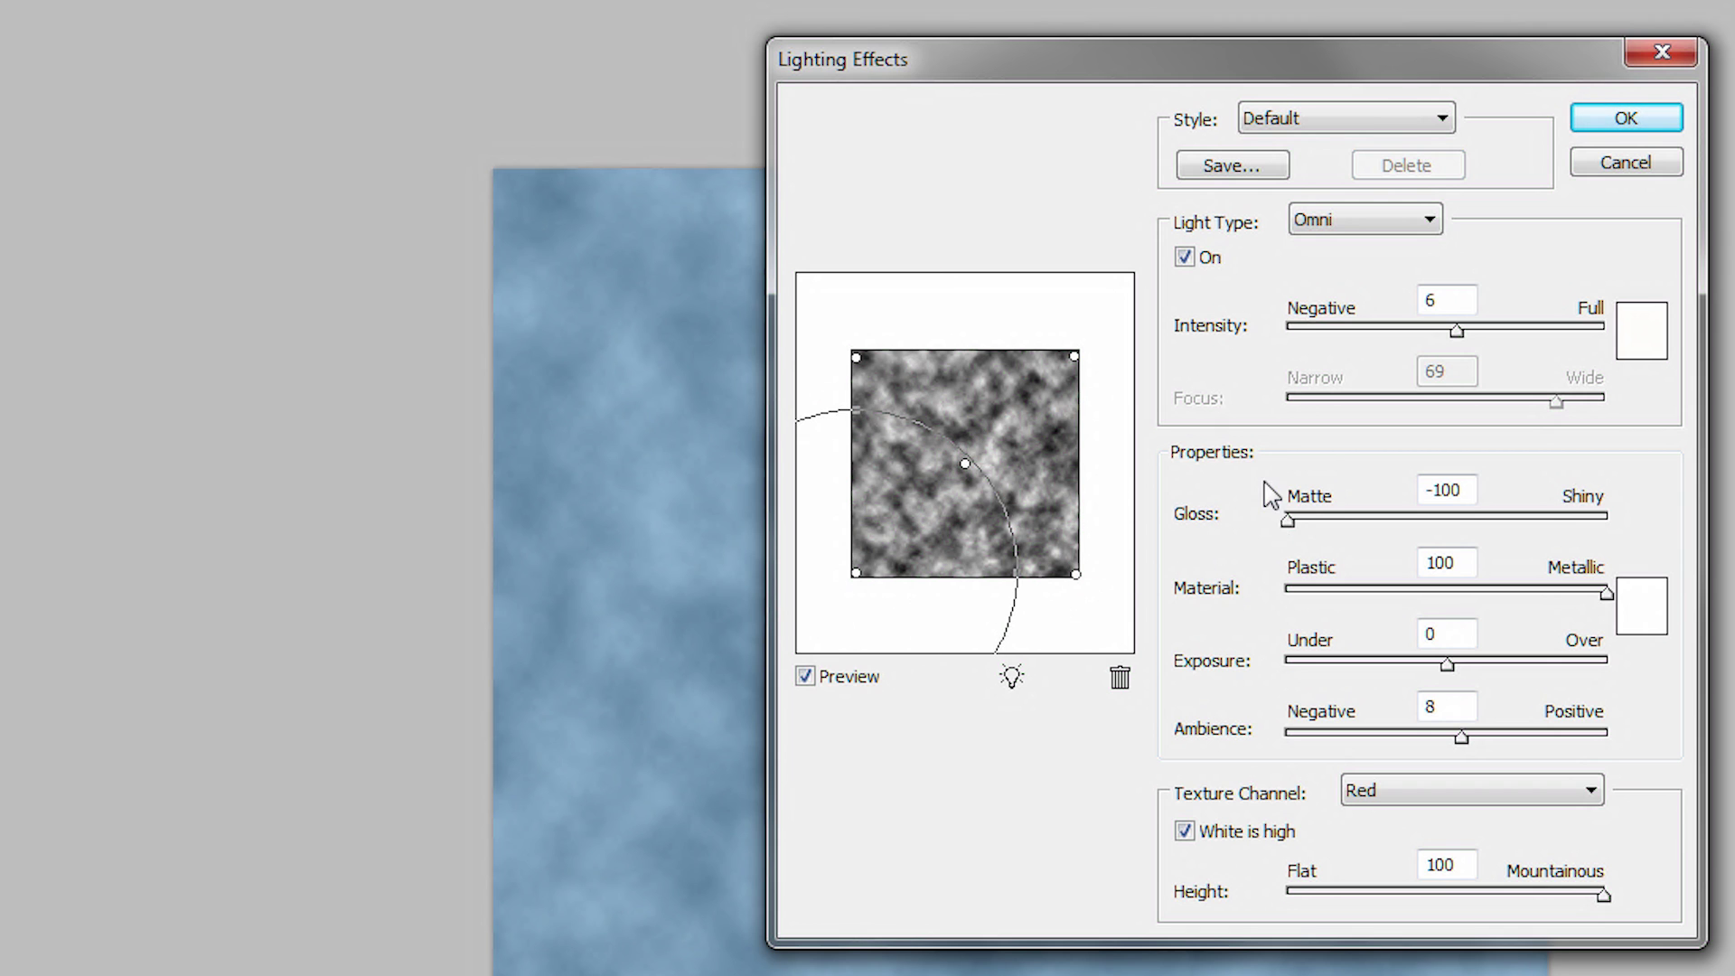
{"action": "left_click", "coordinate": [1270, 165]}
{"action": "type", "text": "Atlas Hills"}
{"action": "left_click", "coordinate": [1486, 559]}
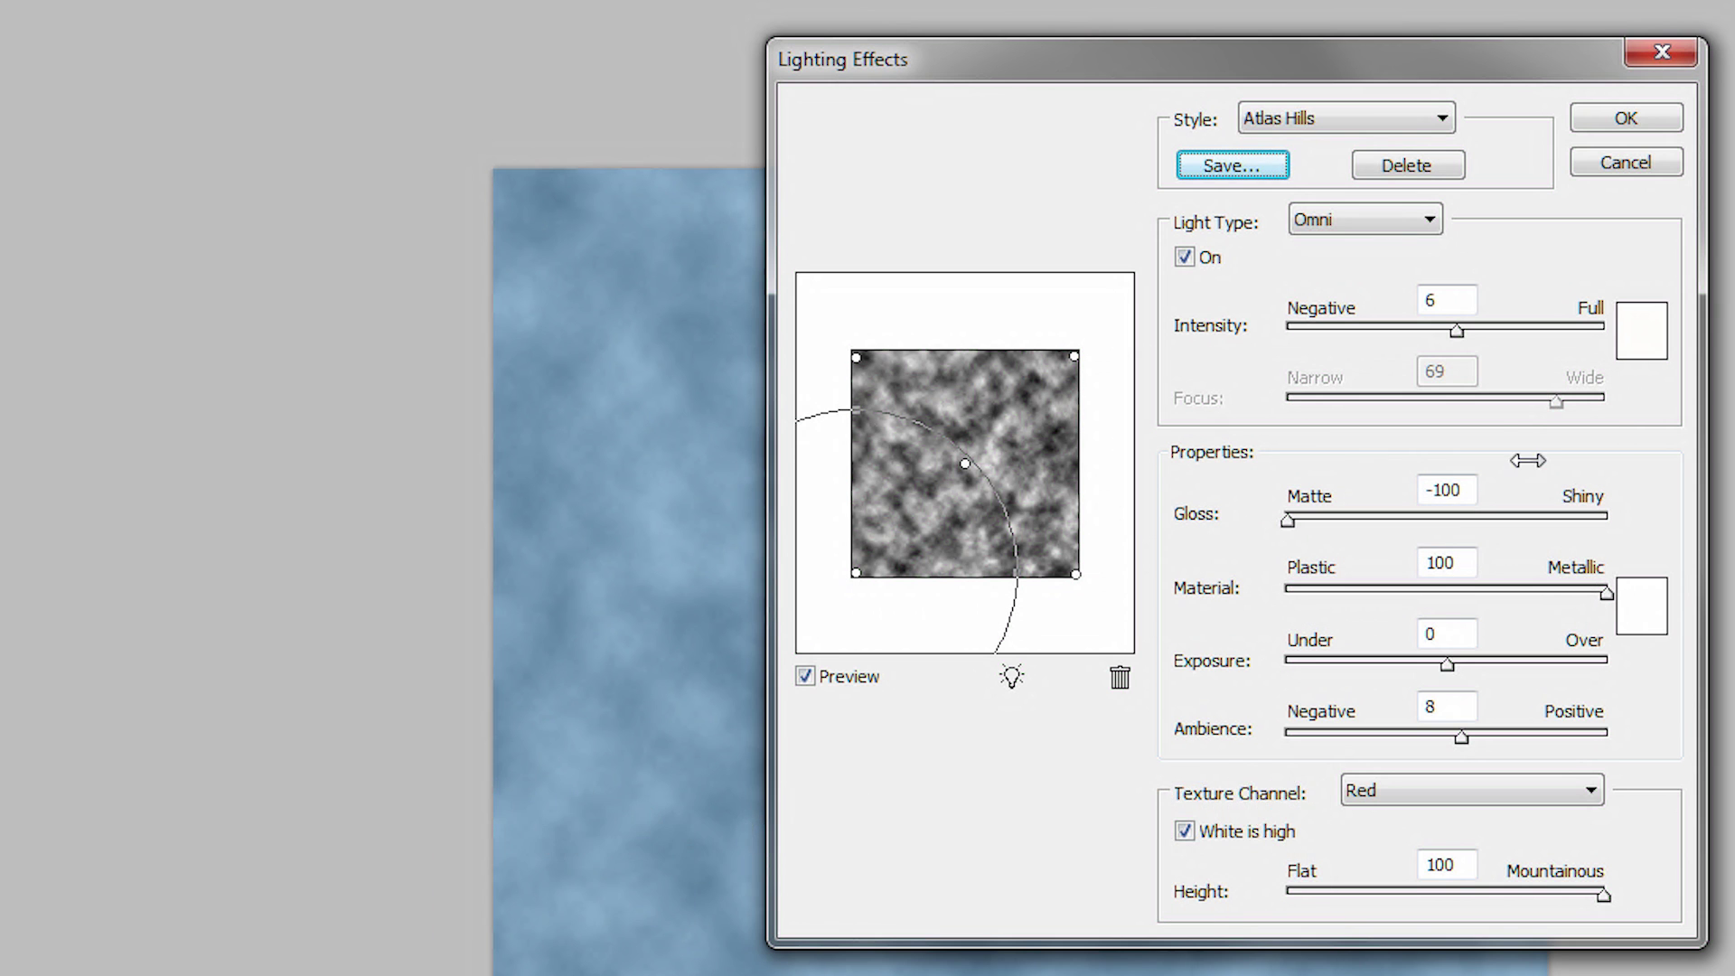